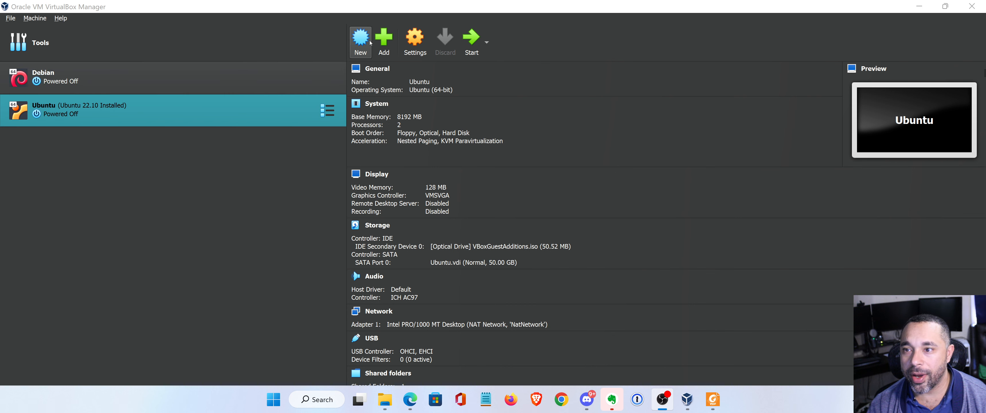
Start a new virtual machine named Windows 11.
{"action": "left_click", "coordinate": [359, 42]}
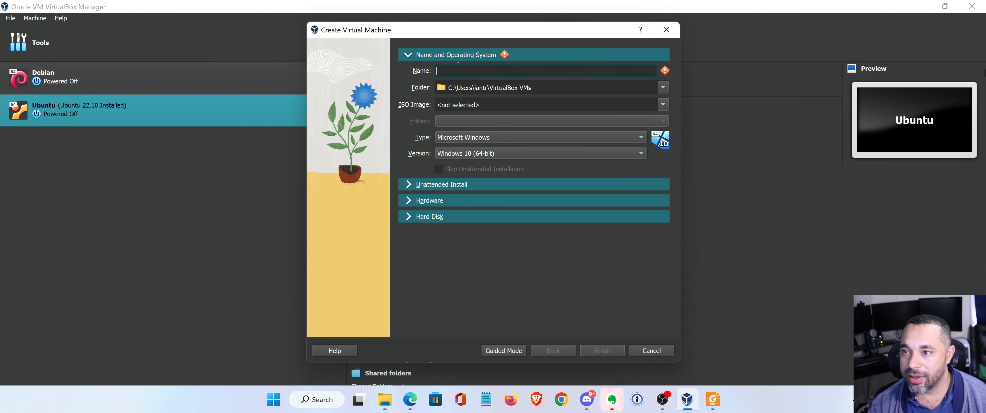
{"action": "type", "text": "W"}
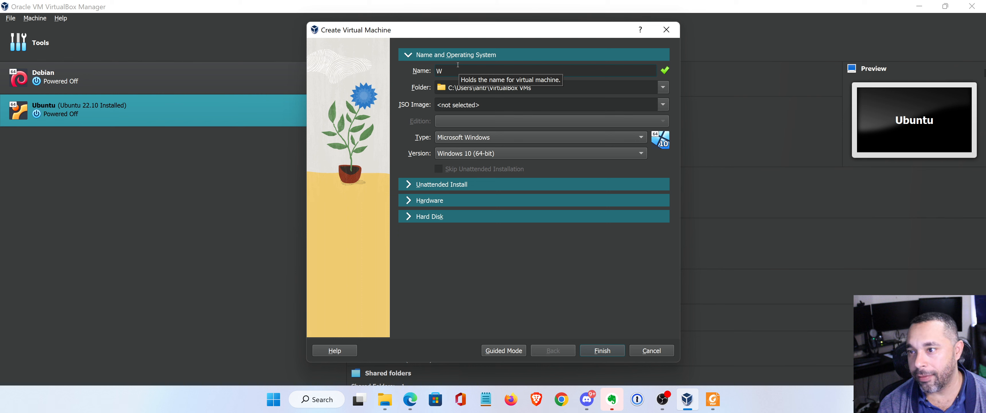
{"action": "type", "text": "indows "}
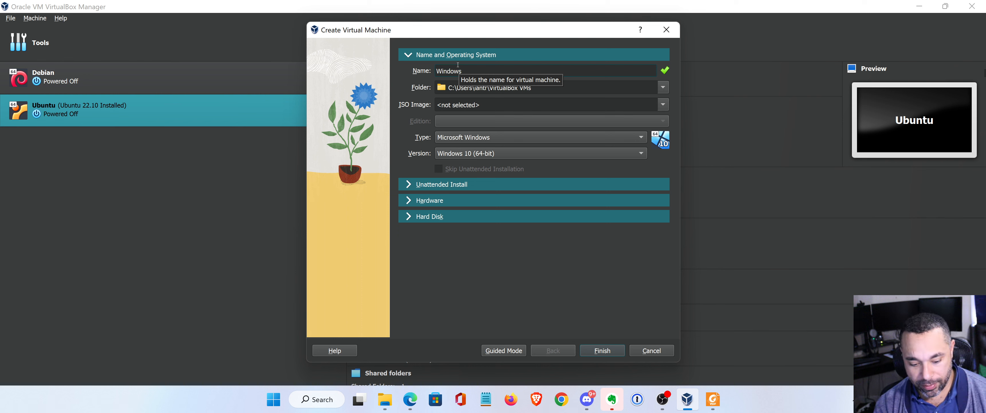
{"action": "type", "text": "7."}
{"action": "key", "text": "BackSpace"}
{"action": "key", "text": "BackSpace"}
{"action": "key", "text": "BackSpace"}
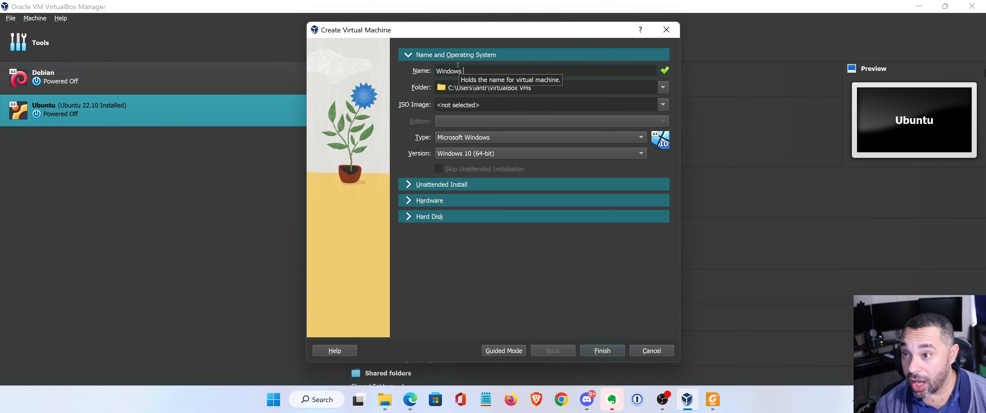
{"action": "type", "text": "11"}
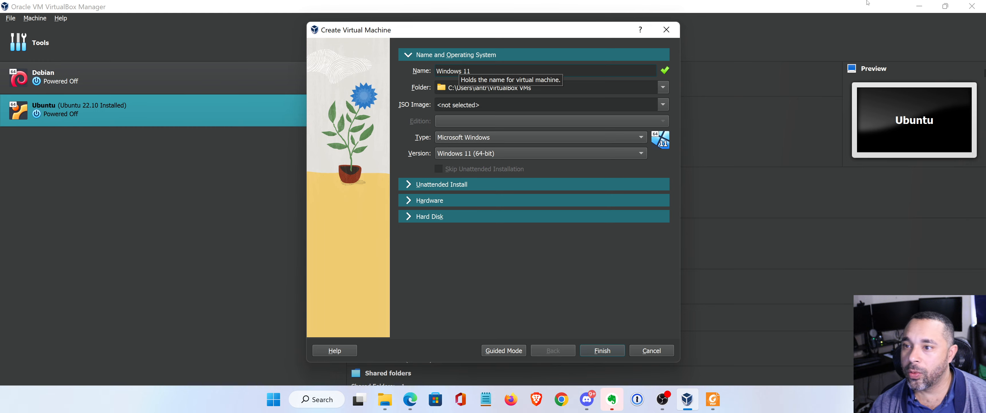
Choose the Win11_22H2_English_x64v1 ISO image and the Windows 11 Pro edition.
{"action": "left_click", "coordinate": [668, 104]}
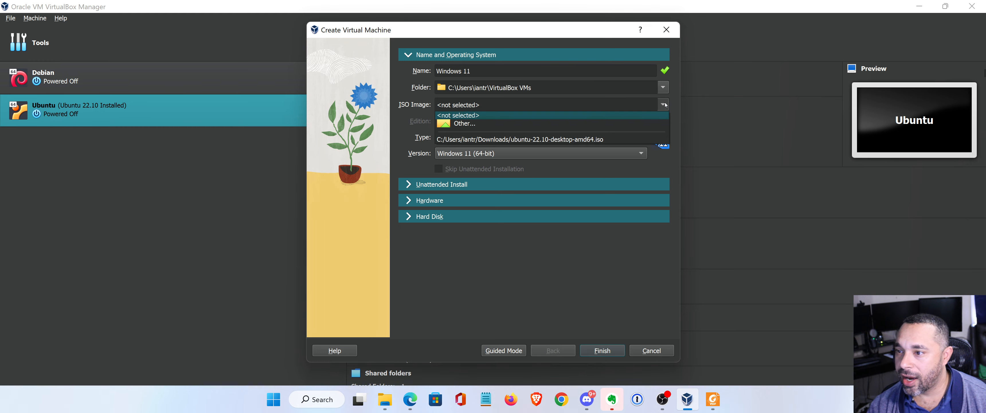
{"action": "left_click", "coordinate": [526, 121]}
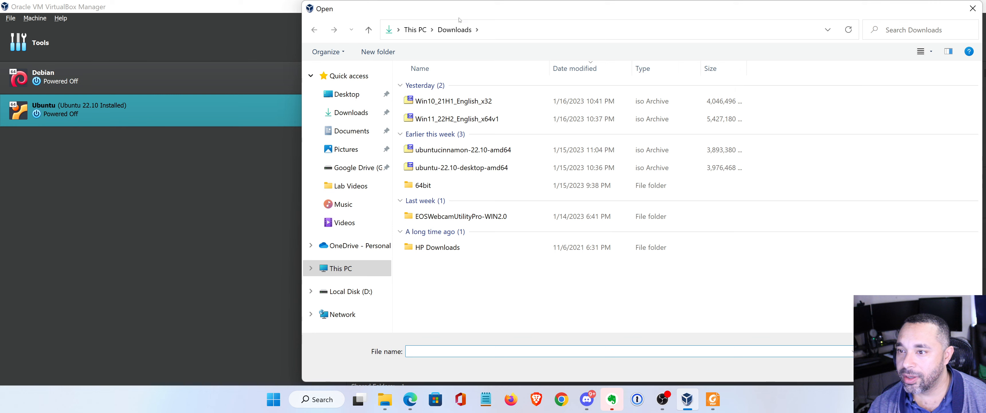
{"action": "left_click", "coordinate": [528, 120]}
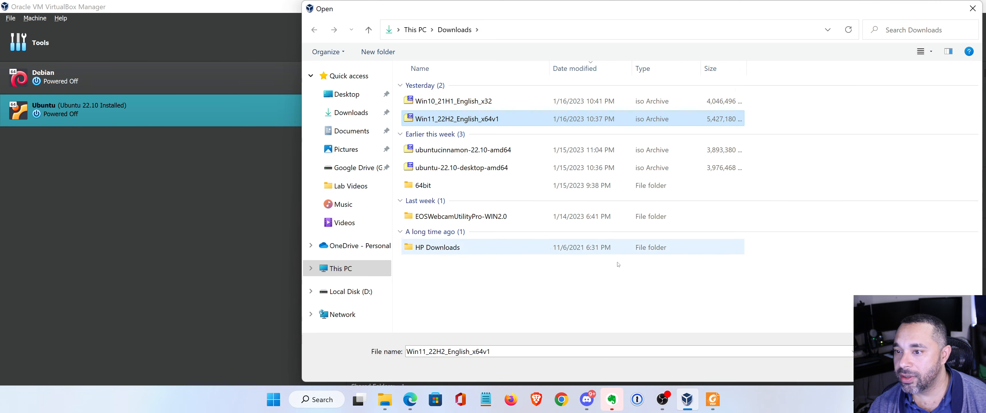
{"action": "left_click", "coordinate": [894, 368]}
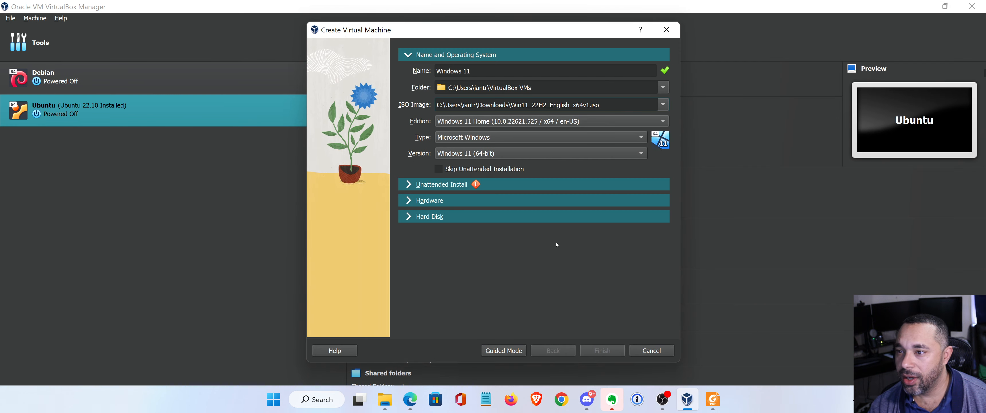
{"action": "left_click", "coordinate": [550, 122]}
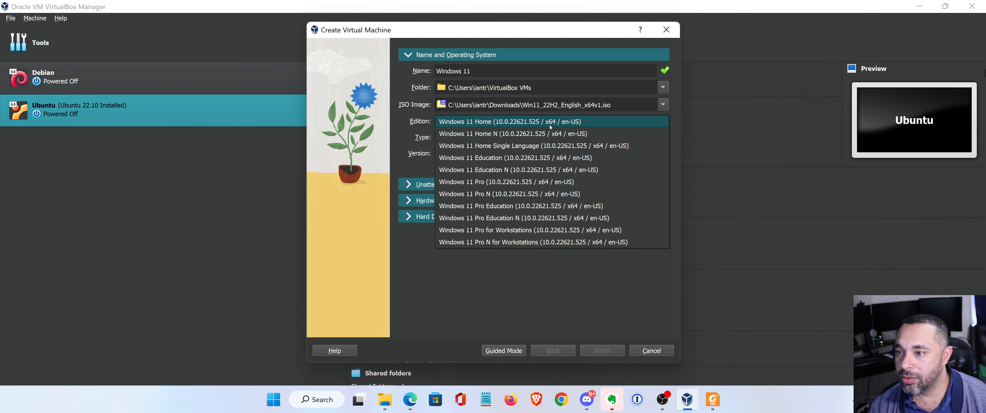
{"action": "left_click", "coordinate": [521, 182]}
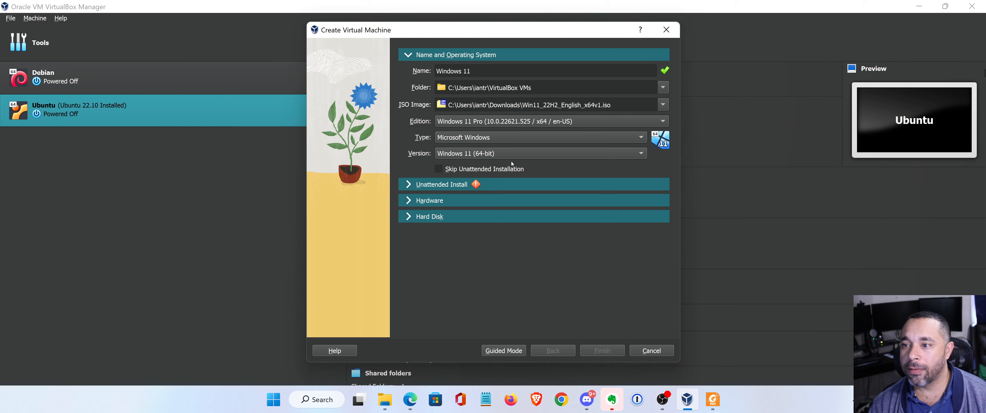
Expand Unattended Install, then Hardware to show 4096 MB memory and 2 processors.
{"action": "left_click", "coordinate": [409, 185]}
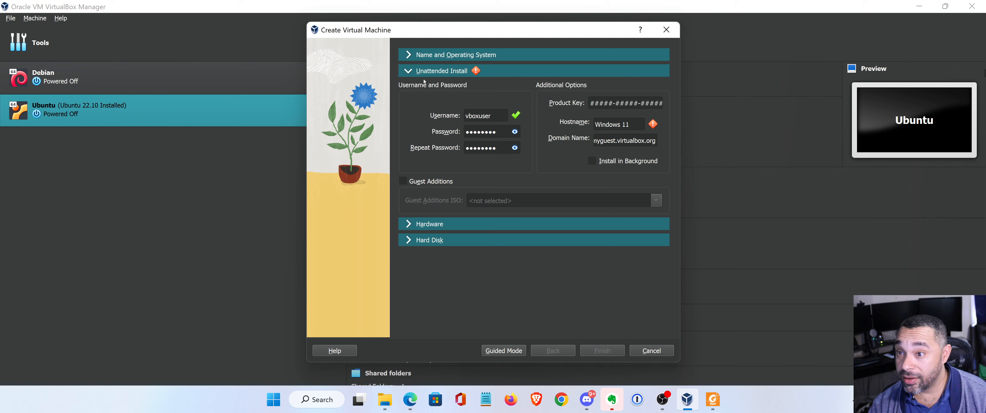
{"action": "left_click", "coordinate": [408, 224]}
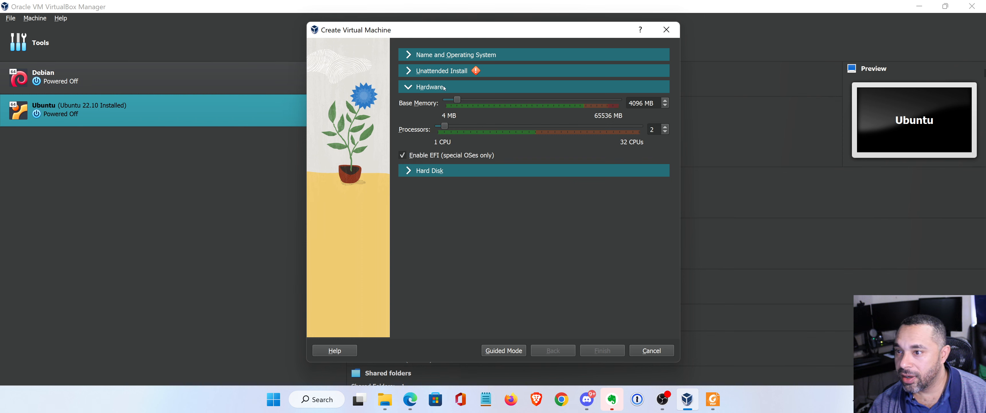
Raise base memory to 8192 MB and look over the hard disk and unattended settings.
{"action": "left_click_drag", "start_coordinate": [456, 99], "coordinate": [468, 100]}
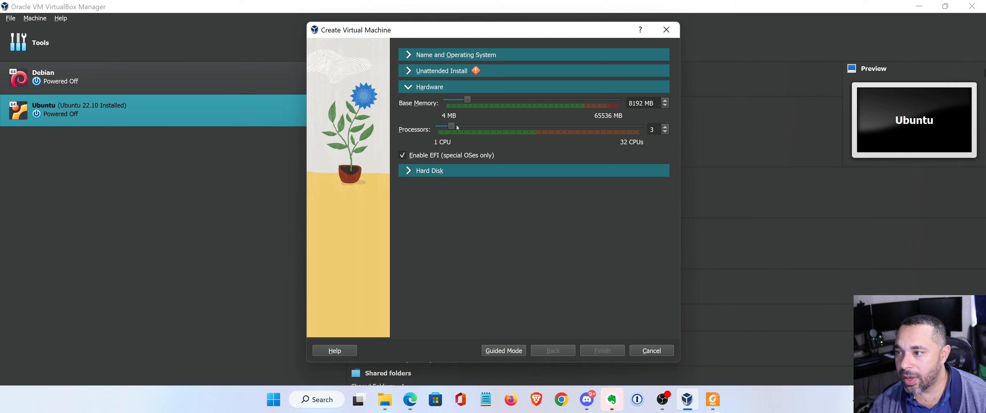
{"action": "left_click", "coordinate": [409, 171]}
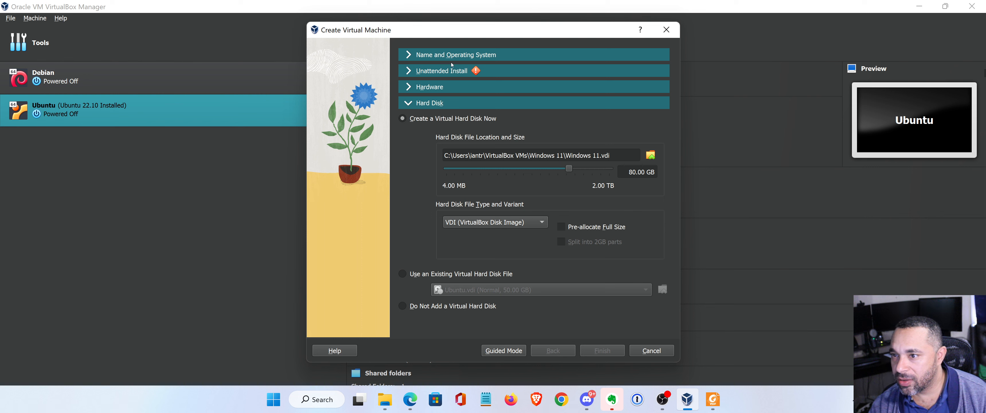
{"action": "left_click", "coordinate": [409, 71]}
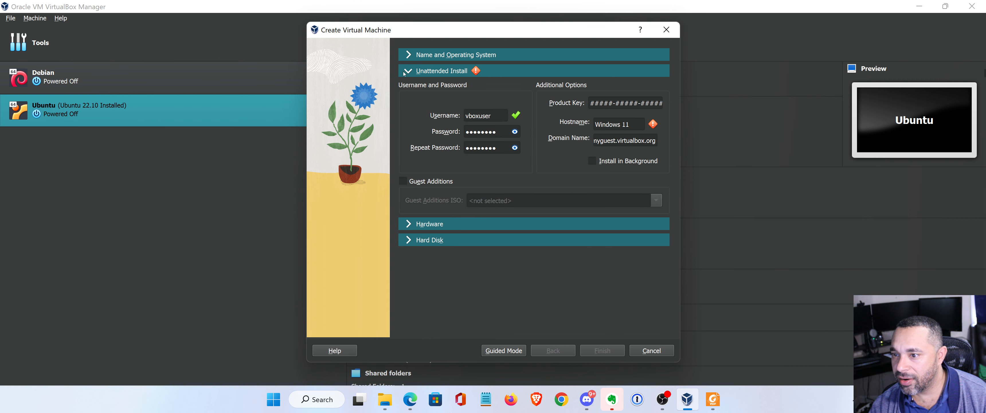
Toggle Guest Additions installation on and back off, then switch to Guided Mode.
{"action": "left_click", "coordinate": [403, 182]}
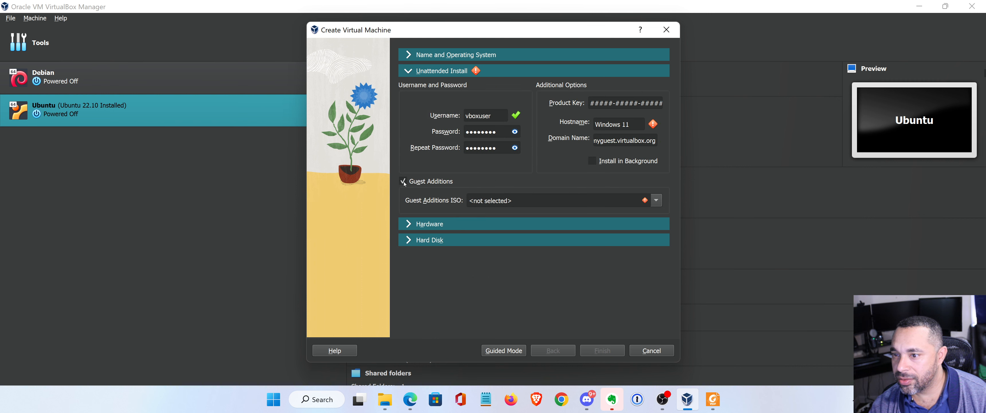
{"action": "left_click", "coordinate": [657, 201]}
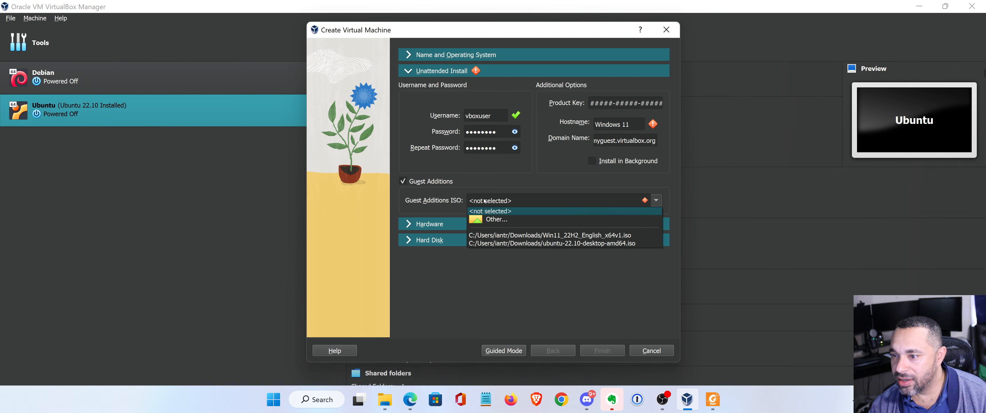
{"action": "left_click", "coordinate": [487, 175]}
{"action": "left_click", "coordinate": [403, 181]}
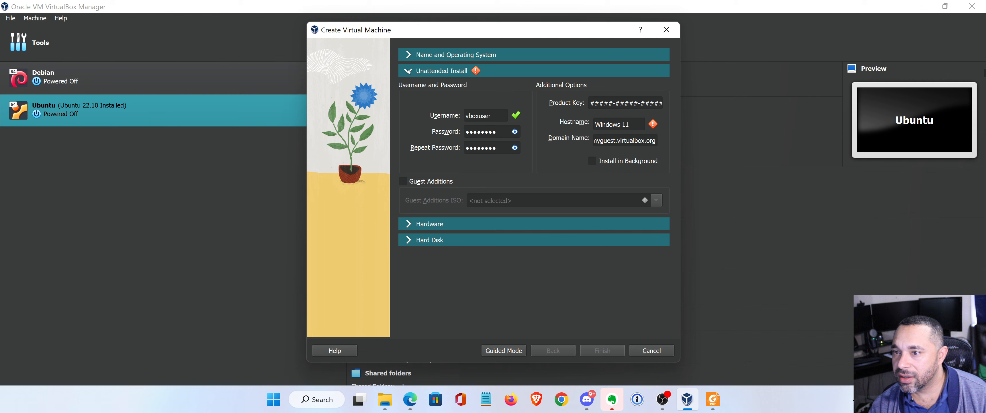
{"action": "left_click", "coordinate": [513, 355]}
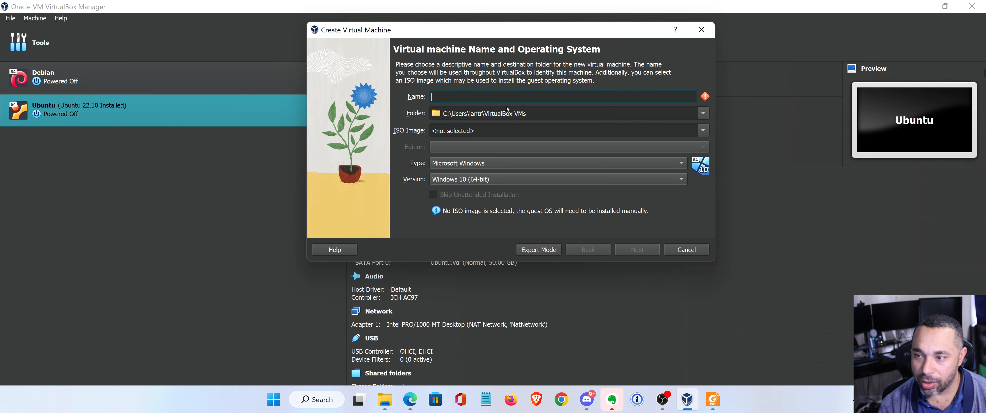
Name it Windows 11 Pro with the Win11_22H2 ISO, Windows 11 Pro edition, unattended install skipped.
{"action": "type", "text": "Wind"}
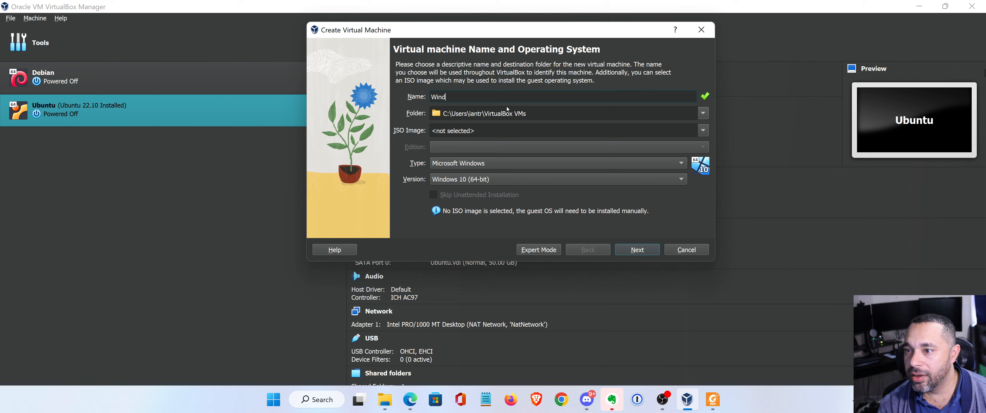
{"action": "type", "text": "ows 11 Pro"}
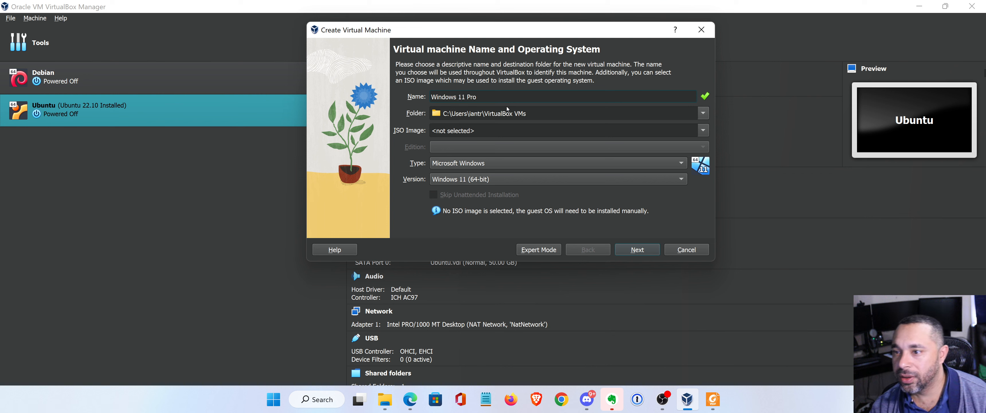
{"action": "left_click", "coordinate": [708, 132]}
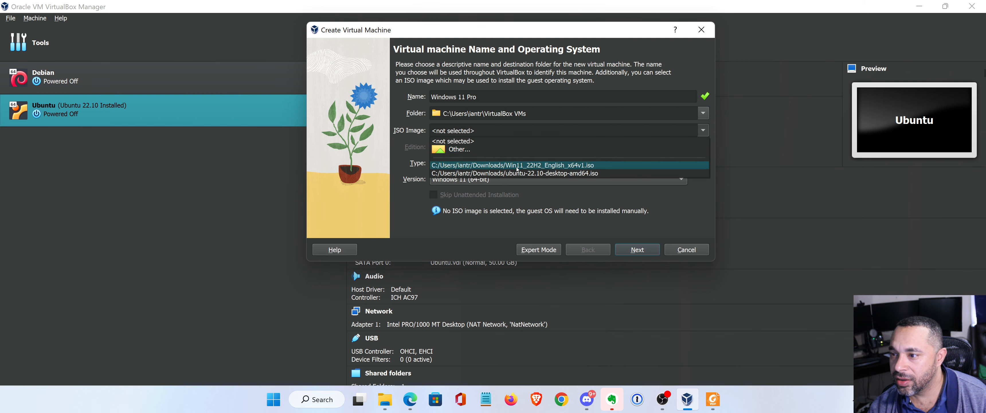
{"action": "left_click", "coordinate": [525, 158]}
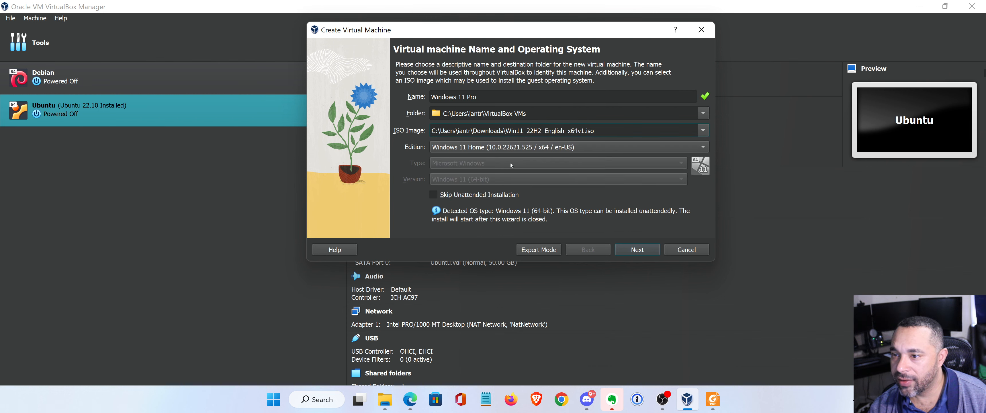
{"action": "left_click", "coordinate": [523, 147]}
{"action": "left_click", "coordinate": [511, 209]}
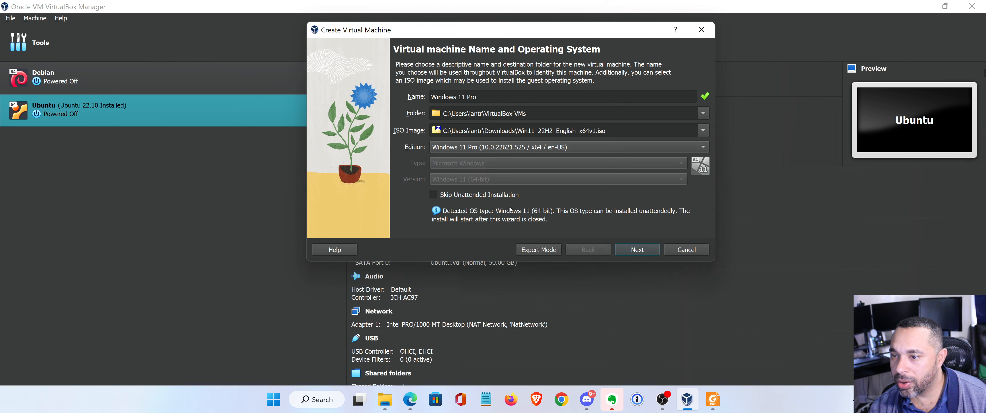
{"action": "left_click", "coordinate": [481, 195]}
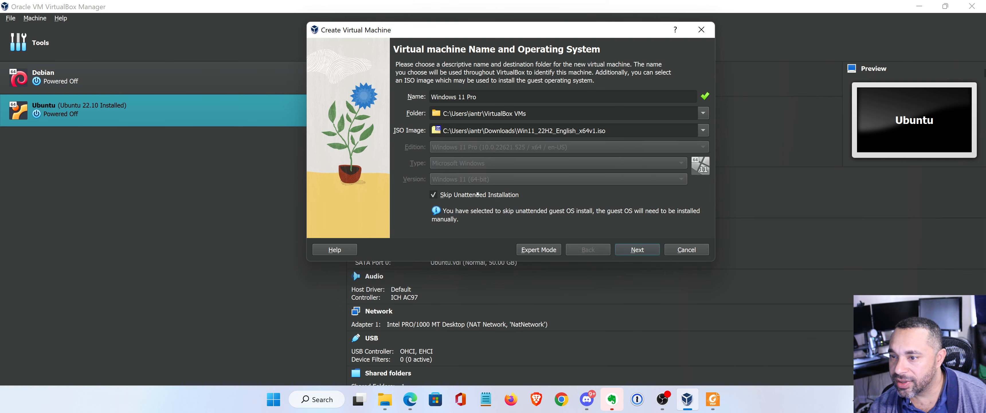
Give the VM 8192 MB base memory and 4 processors.
{"action": "left_click", "coordinate": [637, 250]}
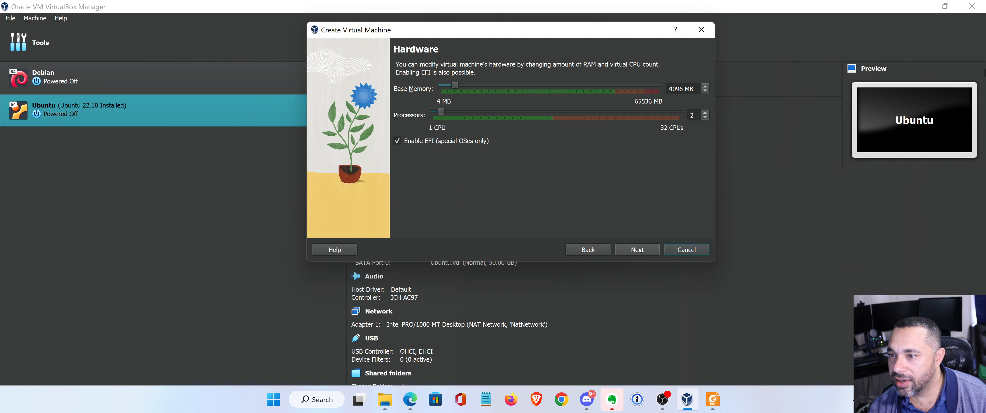
{"action": "double_click", "coordinate": [674, 88]}
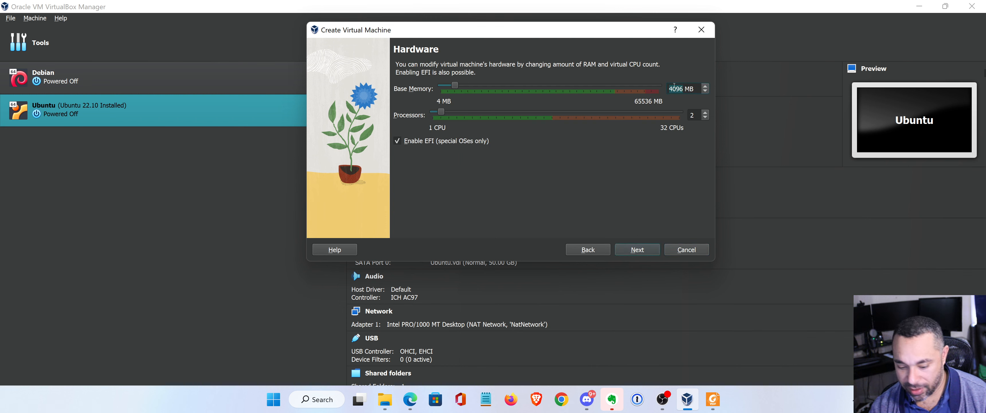
{"action": "type", "text": "8192"}
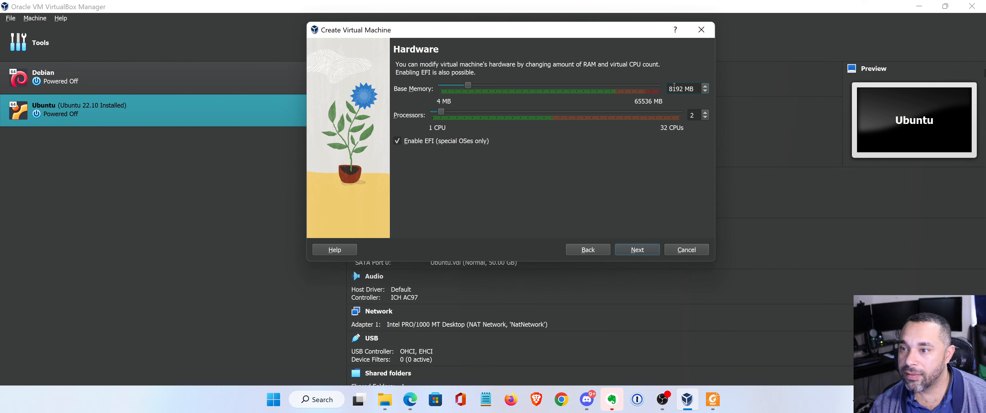
{"action": "key", "text": "Up"}
{"action": "key", "text": "Up"}
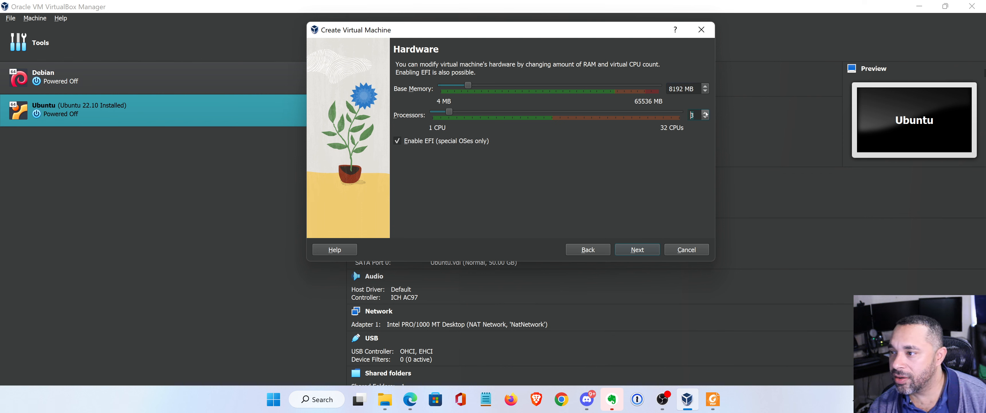
Keep the 80 GB virtual disk, create the VM, and open its Settings.
{"action": "left_click", "coordinate": [654, 251]}
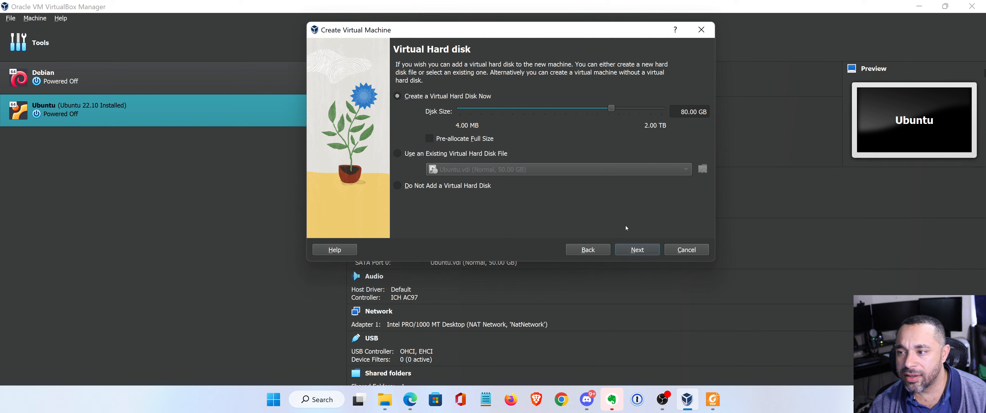
{"action": "left_click", "coordinate": [638, 248]}
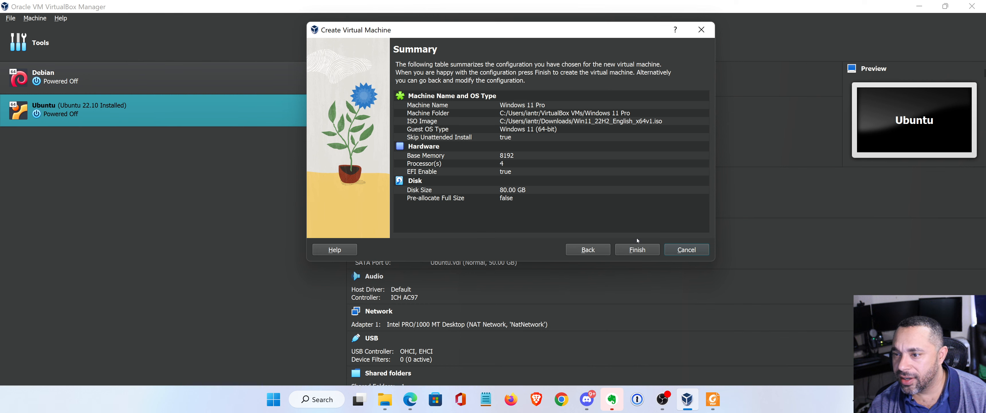
{"action": "left_click", "coordinate": [637, 250]}
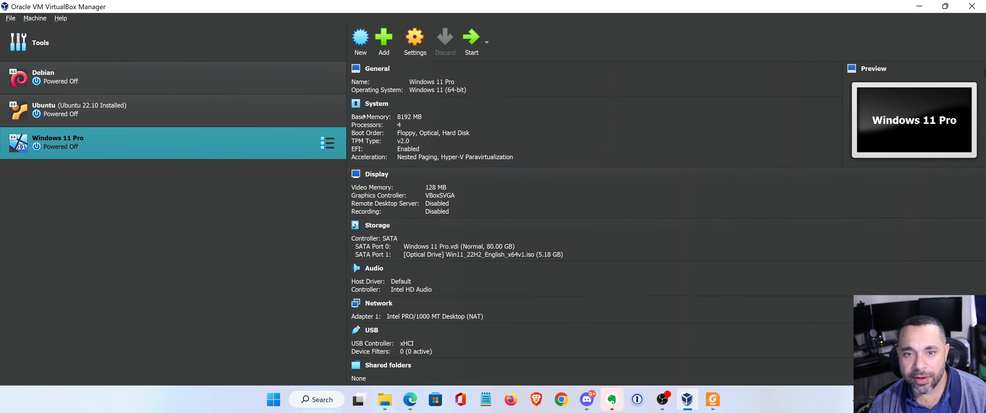
{"action": "left_click", "coordinate": [415, 42]}
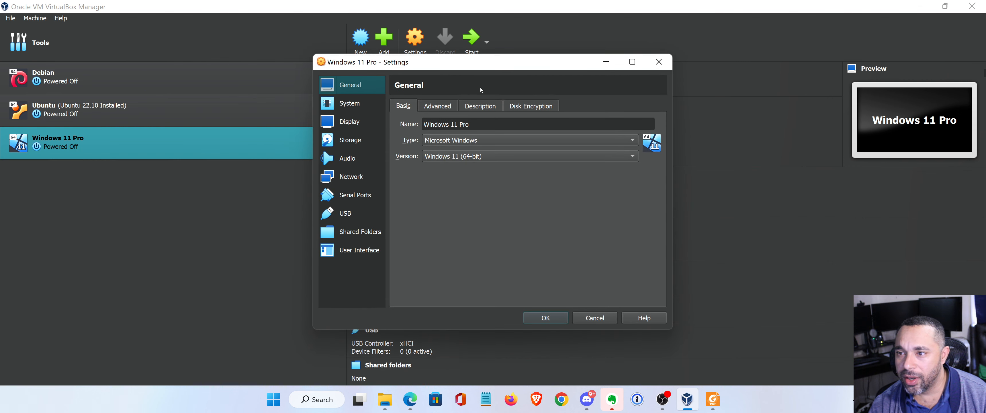
Set Shared Clipboard and Drag'n'Drop both to Bidirectional.
{"action": "left_click", "coordinate": [447, 105]}
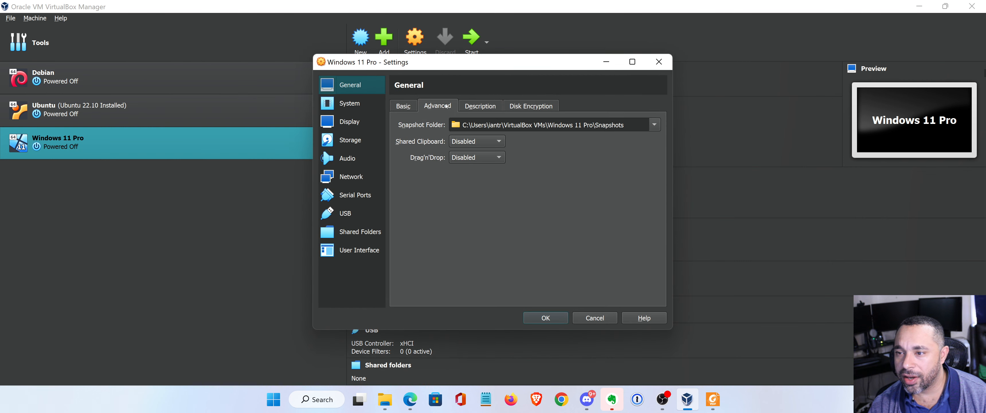
{"action": "left_click", "coordinate": [480, 140]}
{"action": "left_click", "coordinate": [470, 177]}
{"action": "left_click", "coordinate": [464, 155]}
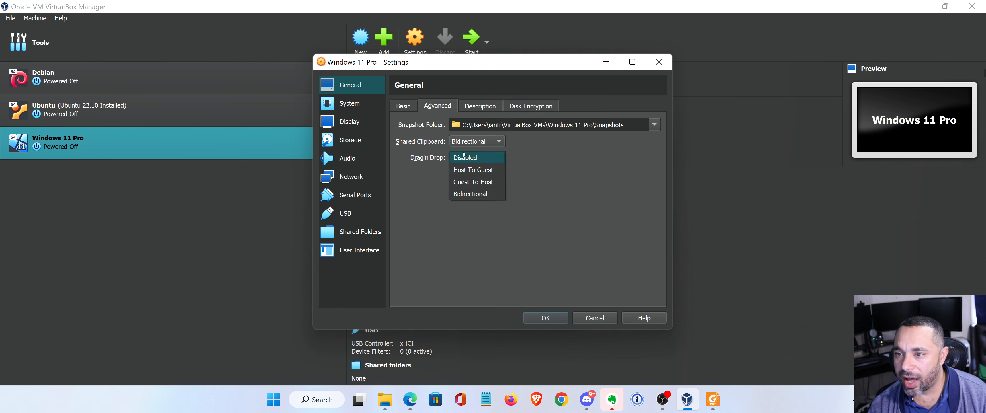
{"action": "left_click", "coordinate": [463, 194]}
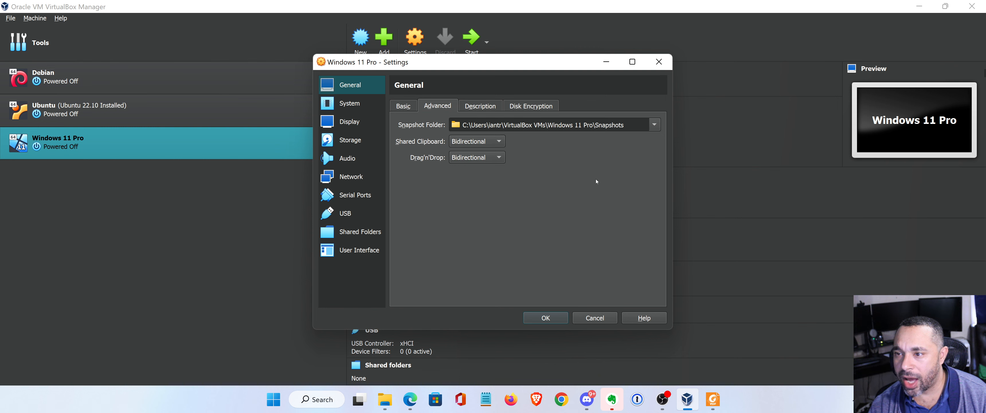
Enter the description 'Windows 11 Test Lab for Training Purposes'.
{"action": "left_click", "coordinate": [484, 107]}
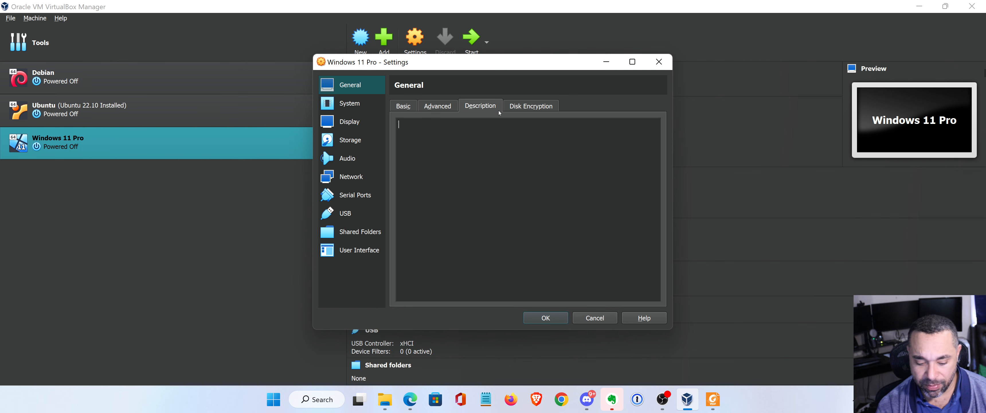
{"action": "type", "text": "Windows "}
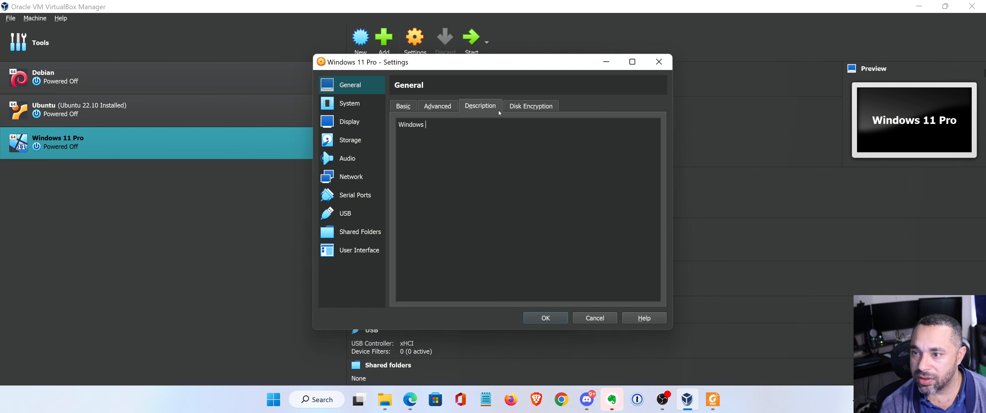
{"action": "type", "text": "11 Test Lab "}
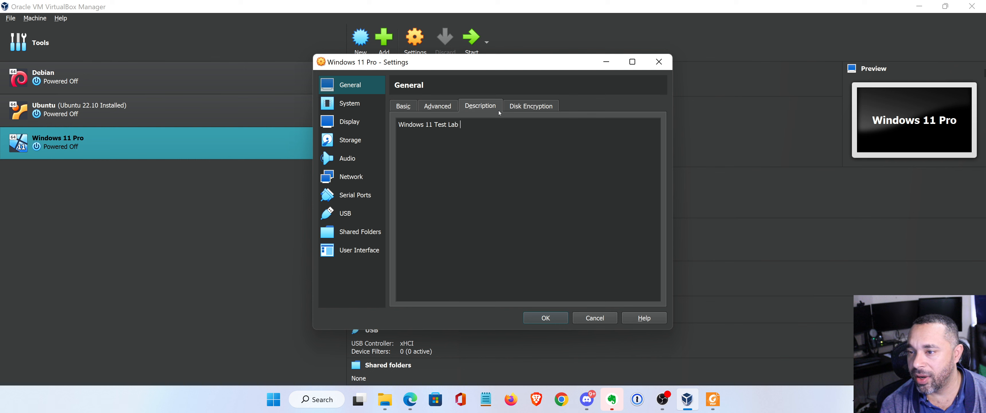
{"action": "type", "text": "for Trai"}
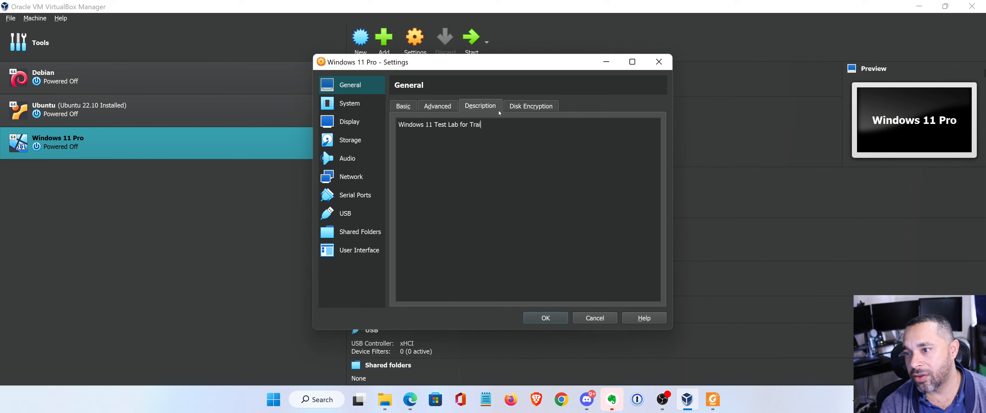
{"action": "type", "text": "ning Purposes"}
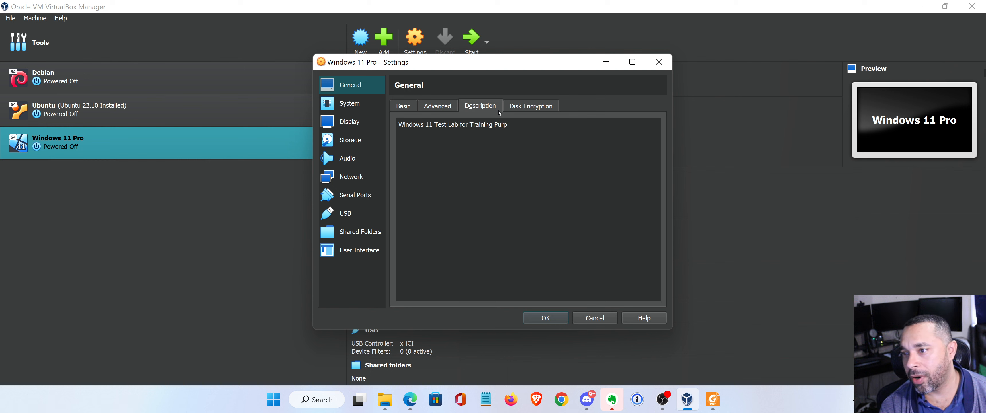
{"action": "left_click", "coordinate": [552, 105]}
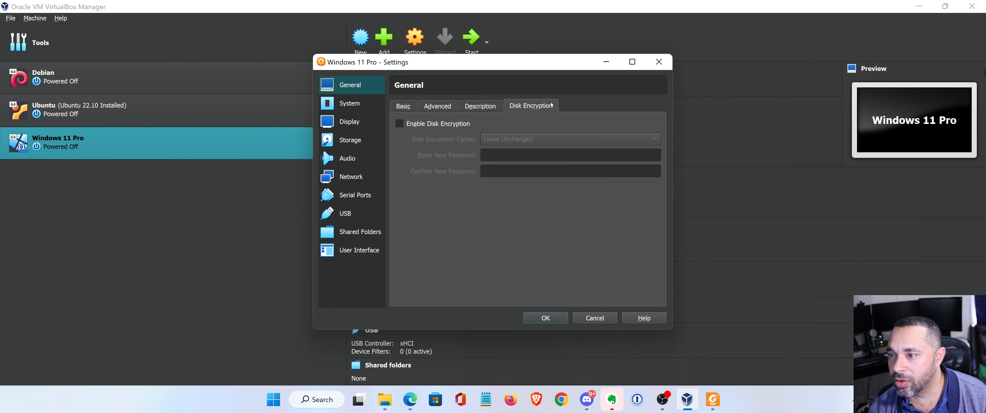
{"action": "left_click", "coordinate": [474, 106]}
{"action": "left_click", "coordinate": [436, 106]}
{"action": "left_click", "coordinate": [408, 106]}
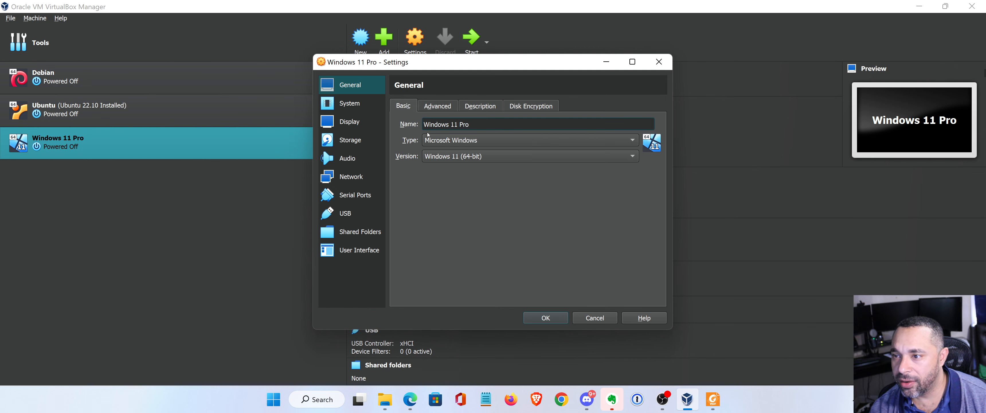
{"action": "left_click", "coordinate": [350, 104]}
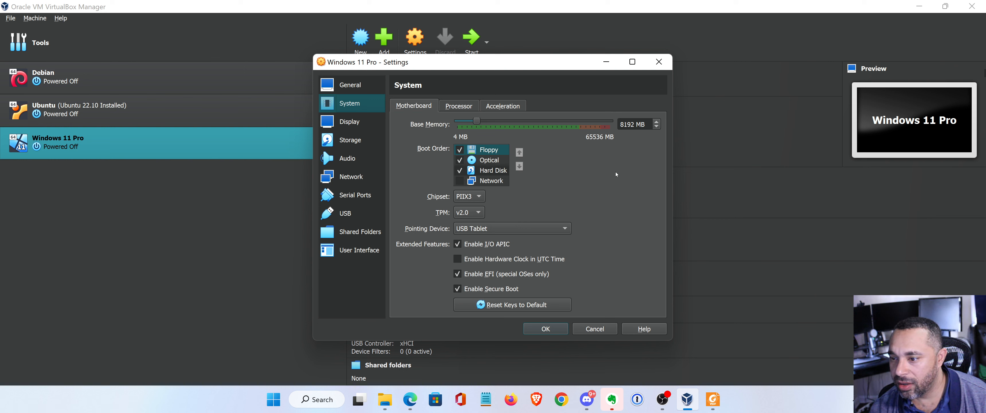
Check the System Processor and Acceleration tabs, then bring up the Display page.
{"action": "left_click", "coordinate": [455, 107]}
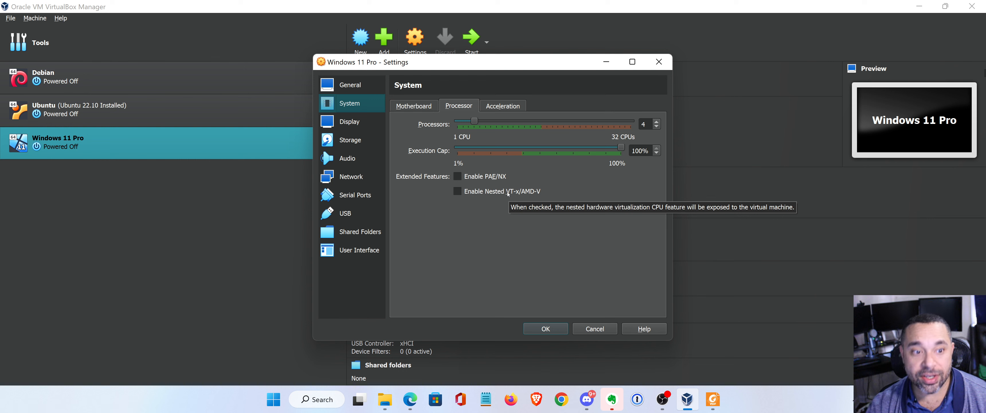
{"action": "left_click", "coordinate": [502, 106]}
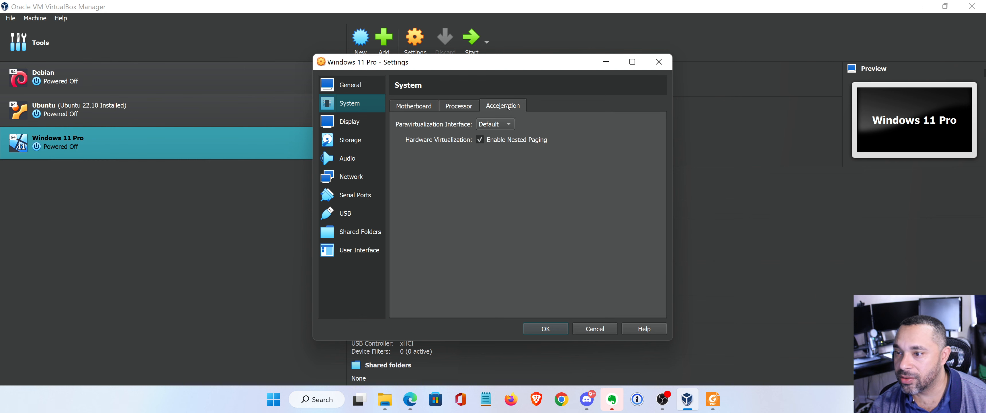
{"action": "left_click", "coordinate": [349, 122]}
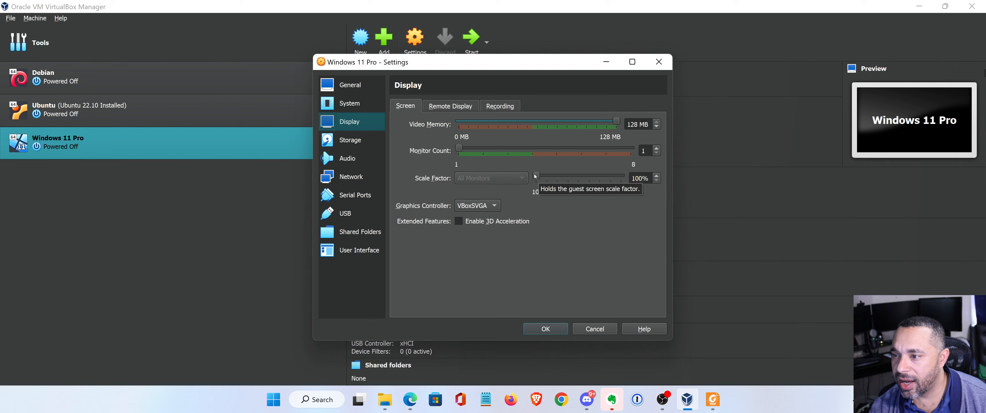
Set the guest screen scale factor to 200%.
{"action": "left_click_drag", "start_coordinate": [538, 177], "coordinate": [578, 177]}
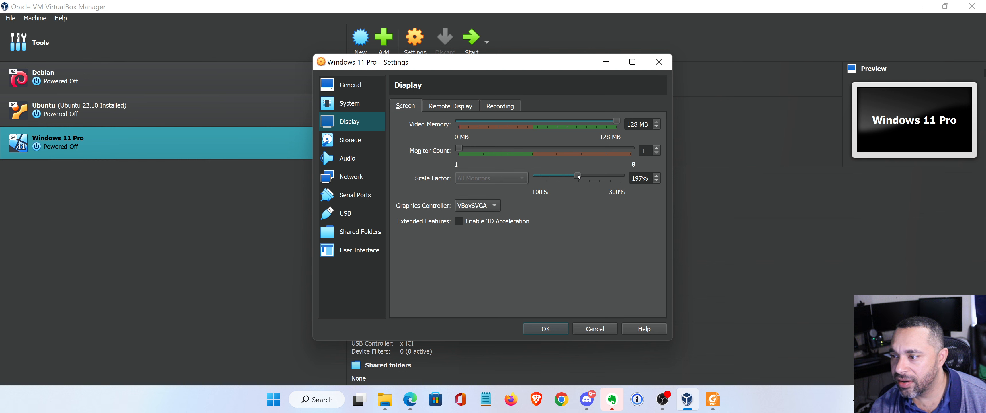
{"action": "left_click", "coordinate": [656, 176]}
{"action": "left_click", "coordinate": [656, 175]}
{"action": "left_click", "coordinate": [656, 175]}
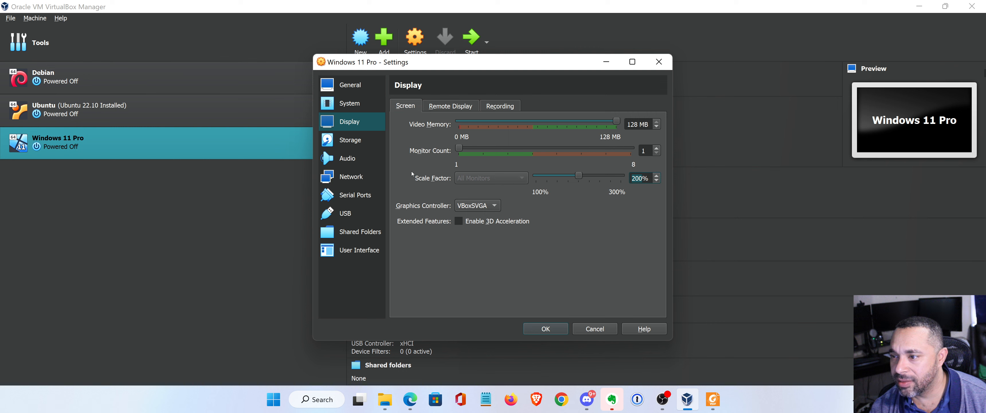
Look through the Storage and Audio pages, then bring up Network settings.
{"action": "left_click", "coordinate": [351, 142]}
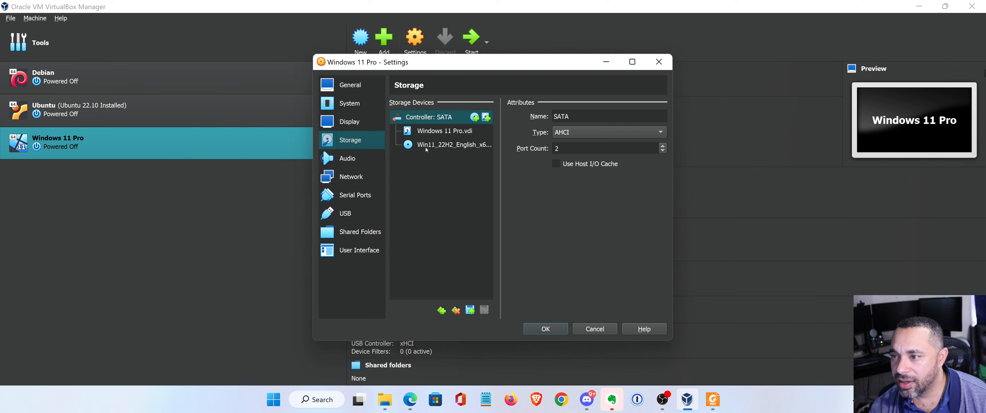
{"action": "left_click", "coordinate": [345, 159]}
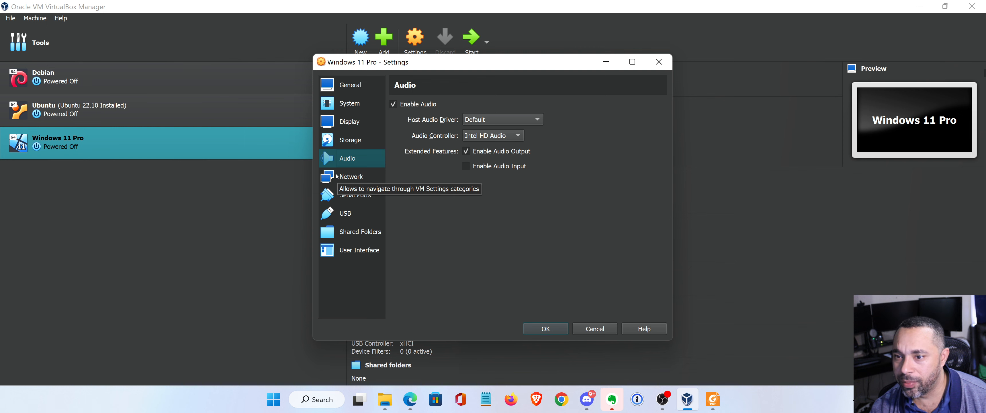
{"action": "left_click", "coordinate": [337, 176]}
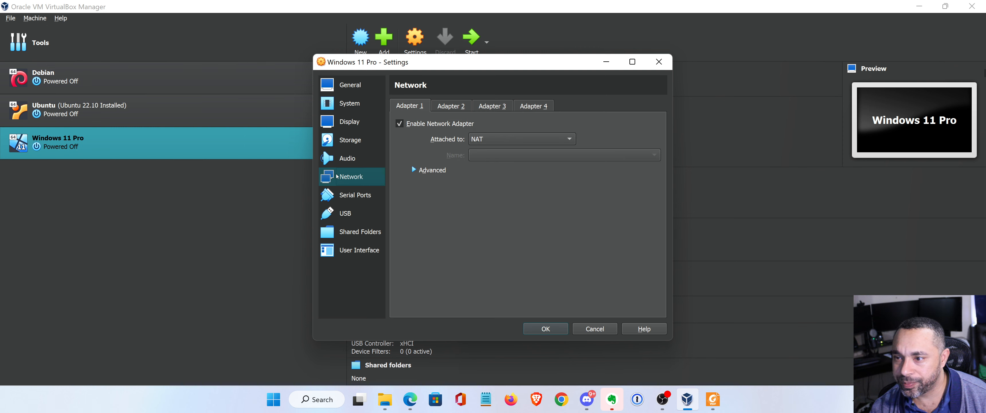
Attach Adapter 1 as Bridged Adapter on Broadcom 802.11ac Network Adapter #2.
{"action": "left_click", "coordinate": [510, 140]}
{"action": "left_click", "coordinate": [508, 153]}
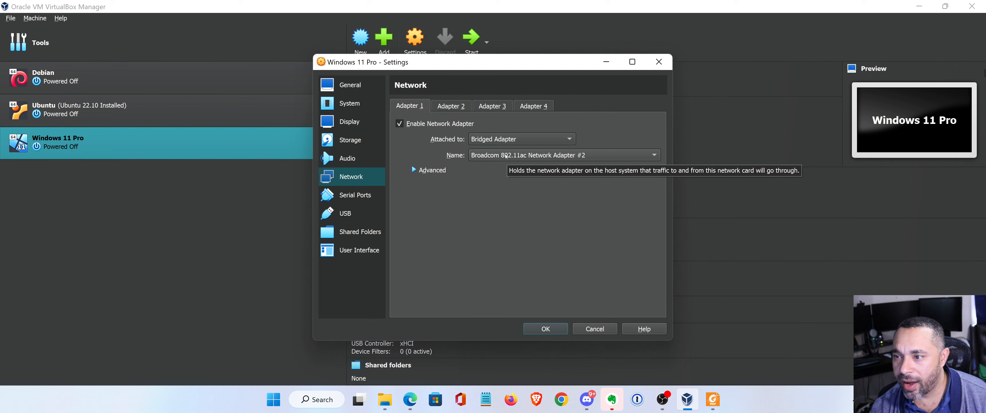
{"action": "left_click", "coordinate": [518, 139]}
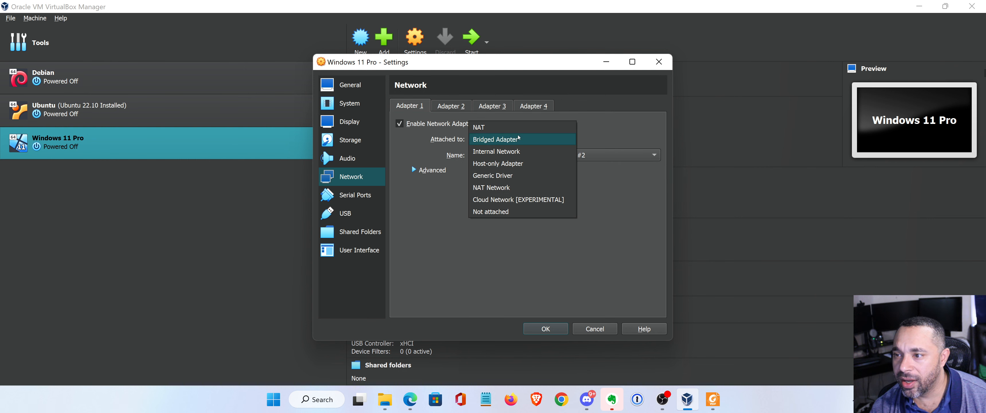
{"action": "left_click", "coordinate": [502, 190]}
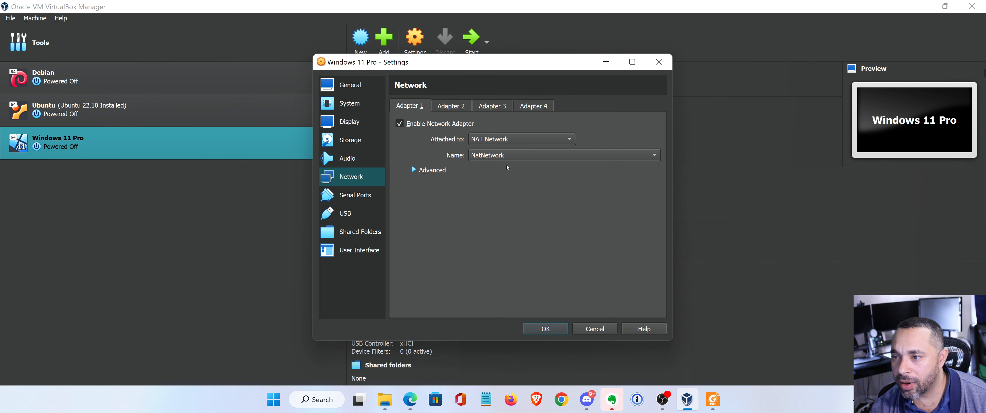
{"action": "left_click", "coordinate": [520, 139]}
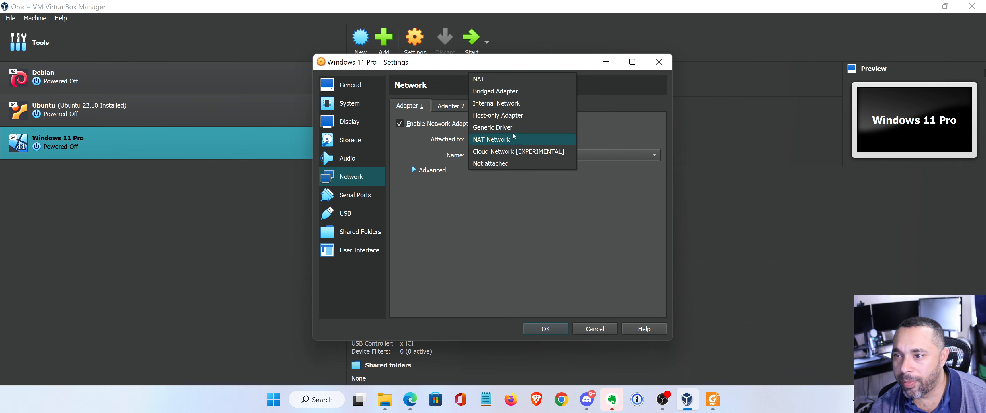
{"action": "left_click", "coordinate": [522, 92]}
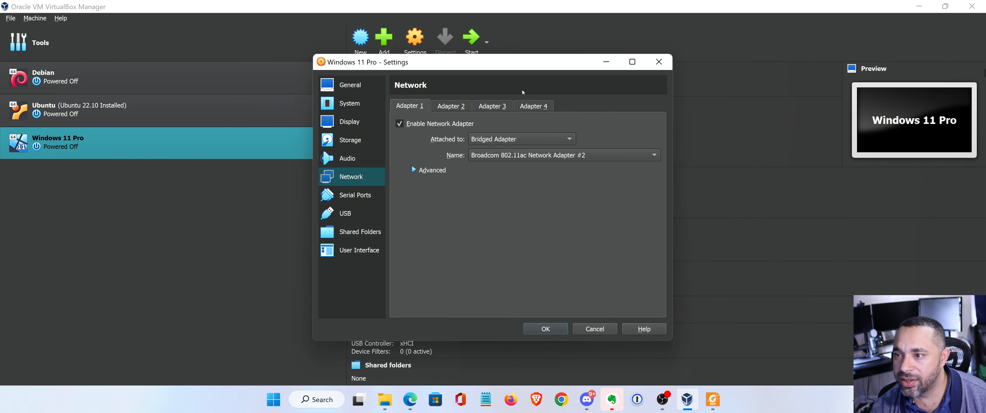
{"action": "left_click", "coordinate": [501, 156]}
{"action": "left_click", "coordinate": [473, 208]}
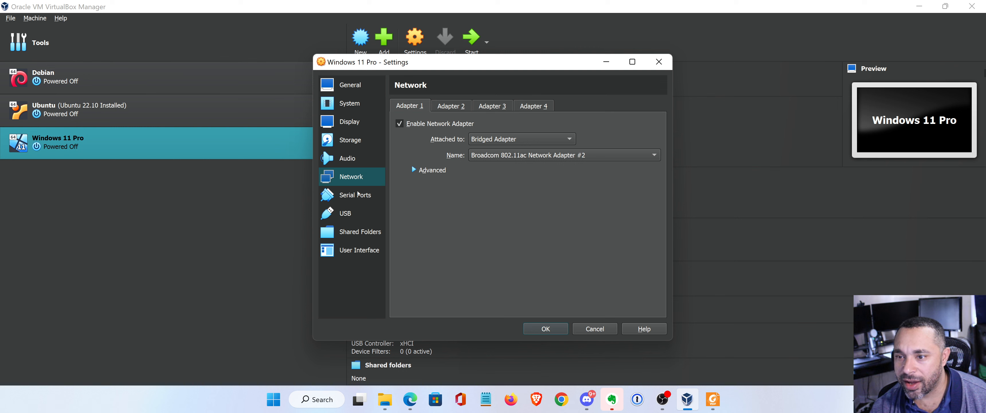
{"action": "left_click", "coordinate": [346, 212]}
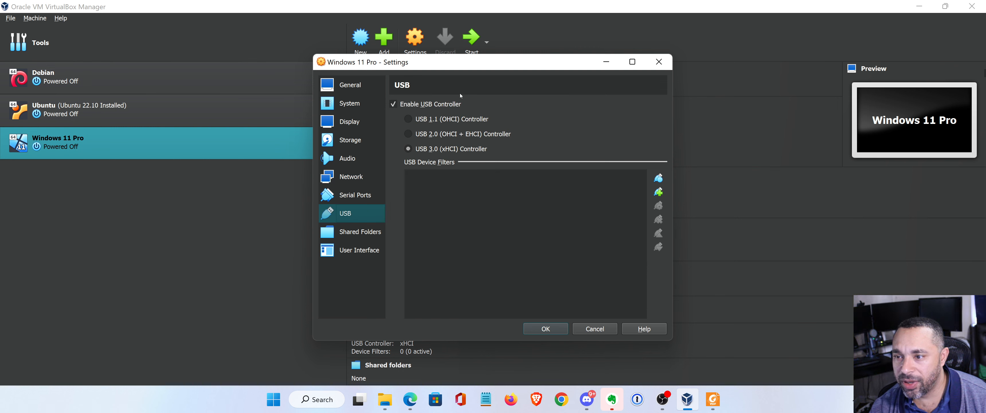
Add the host Downloads folder as an auto-mounted, full-access shared folder and save the settings.
{"action": "left_click", "coordinate": [361, 234]}
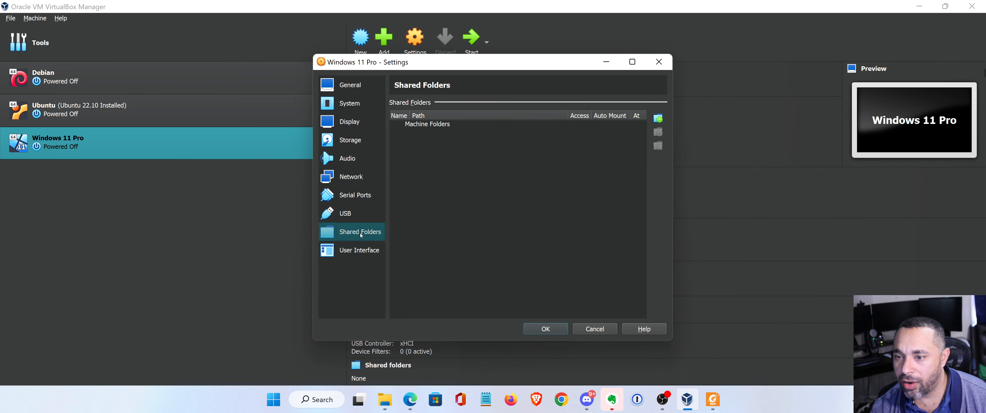
{"action": "left_click", "coordinate": [658, 118]}
{"action": "left_click", "coordinate": [565, 166]}
{"action": "left_click", "coordinate": [494, 194]}
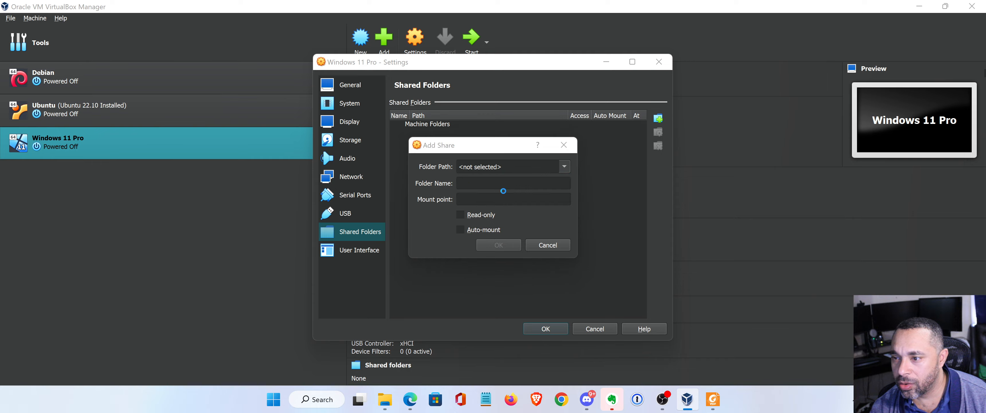
{"action": "left_click", "coordinate": [350, 113]}
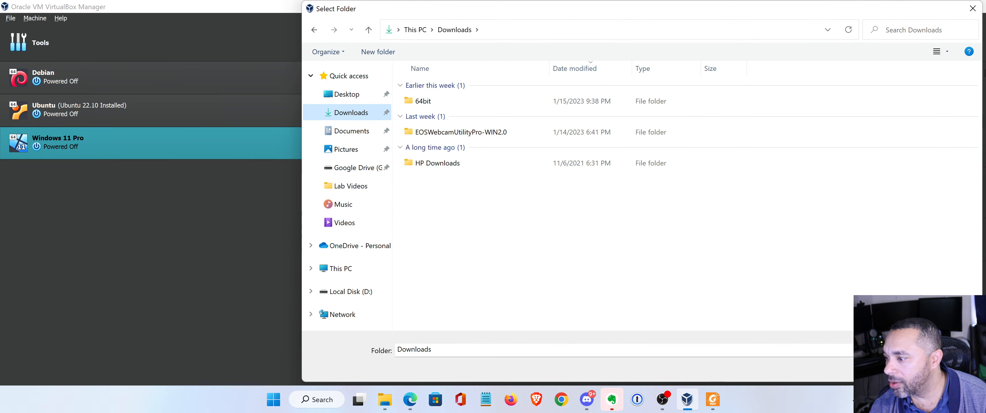
{"action": "left_click", "coordinate": [889, 368]}
{"action": "left_click", "coordinate": [498, 229]}
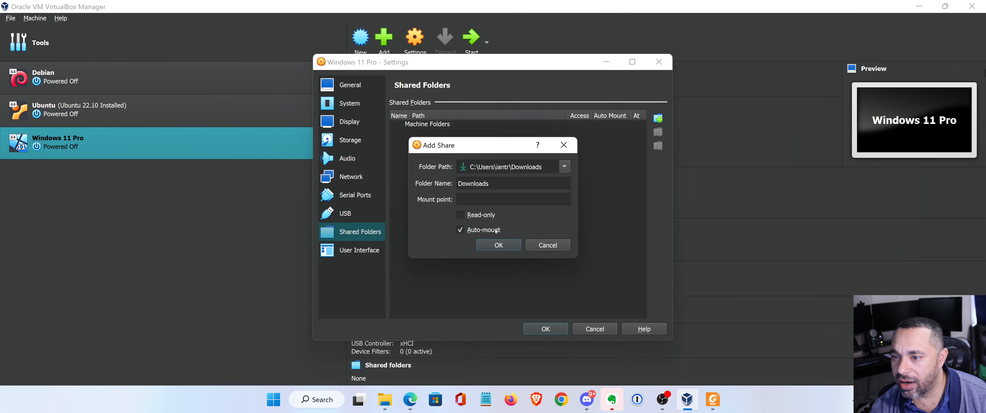
{"action": "left_click", "coordinate": [498, 245]}
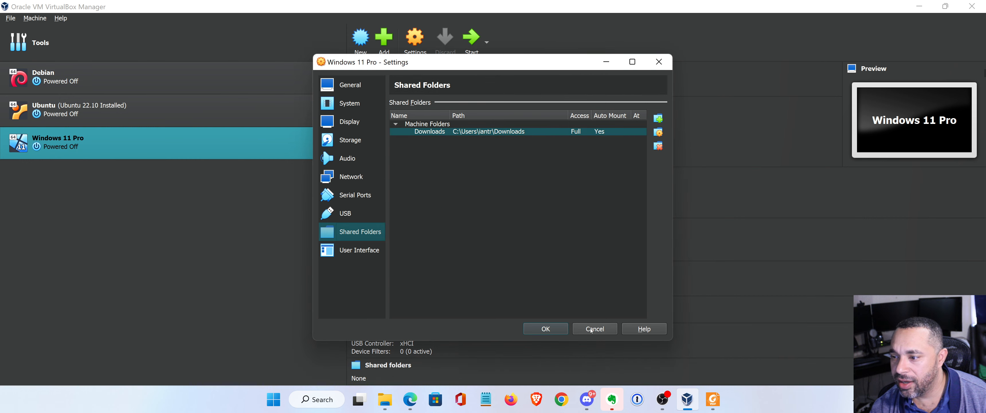
{"action": "left_click", "coordinate": [545, 328]}
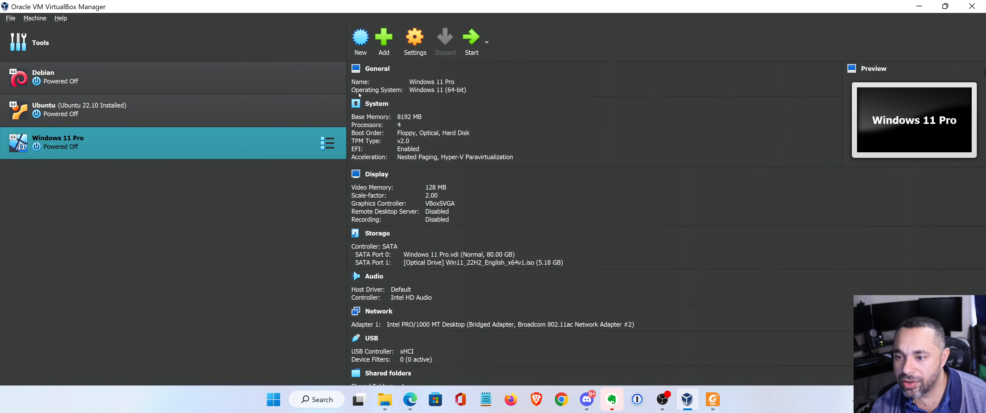
Start the Windows 11 Pro VM, reset it out of the UEFI shell, and boot from the installation DVD.
{"action": "left_click", "coordinate": [475, 46]}
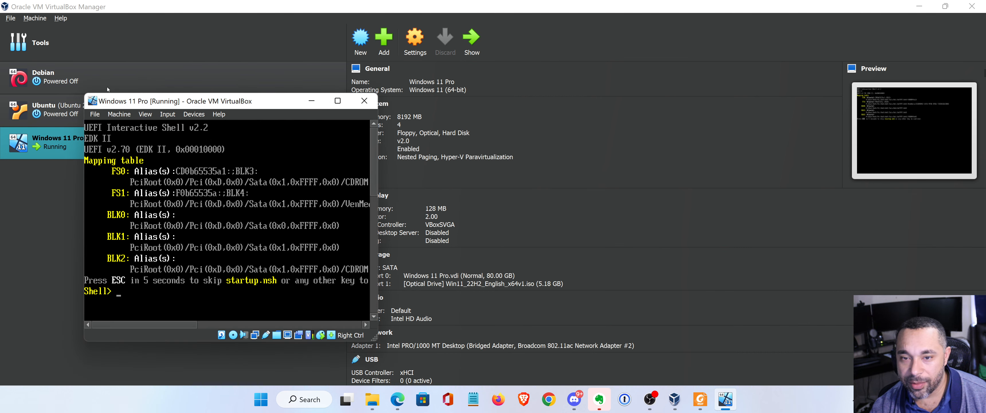
{"action": "left_click", "coordinate": [118, 115]}
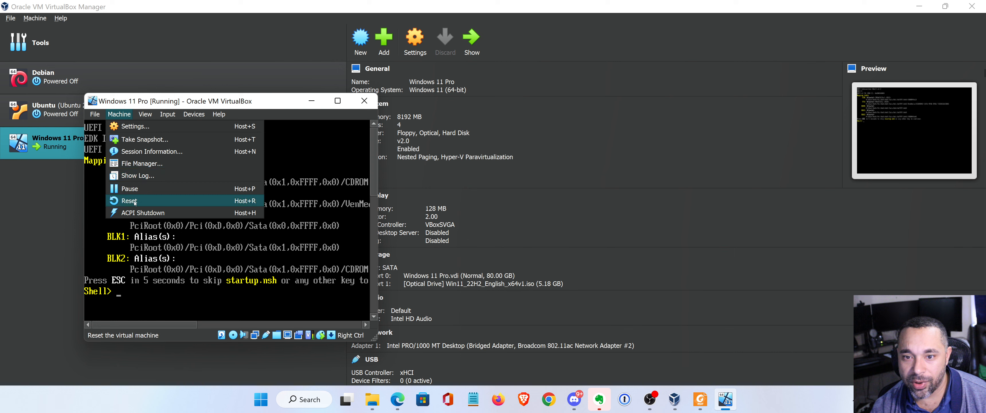
{"action": "left_click", "coordinate": [153, 201]}
{"action": "left_click", "coordinate": [214, 268]}
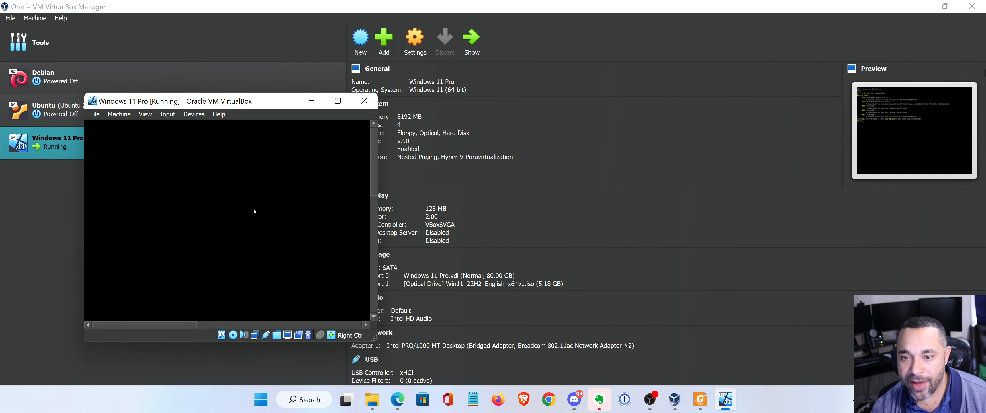
{"action": "key", "text": "Return"}
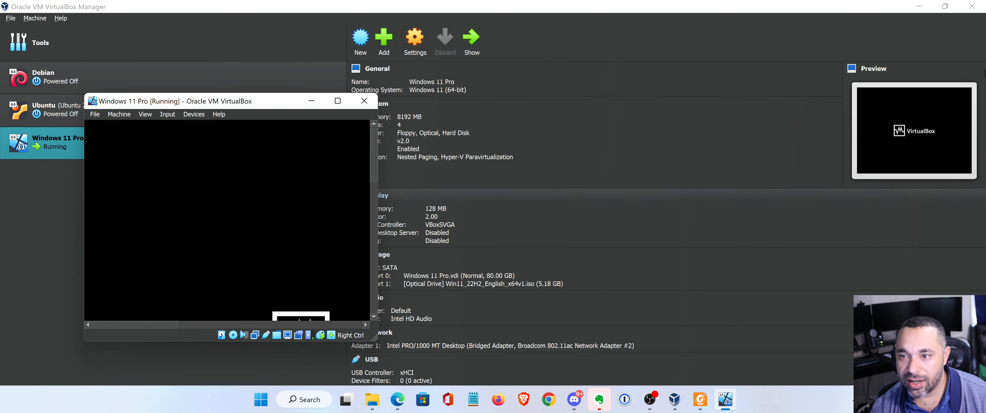
{"action": "left_click_drag", "start_coordinate": [341, 96], "coordinate": [351, 51]}
Maximize the VM window, keep English (United States) setup defaults, and choose Install now.
{"action": "left_click", "coordinate": [349, 54]}
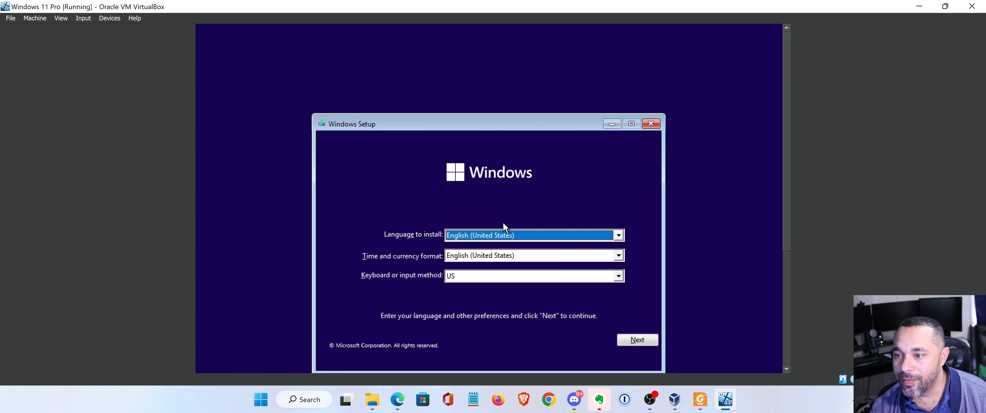
{"action": "left_click_drag", "start_coordinate": [451, 122], "coordinate": [433, 64]}
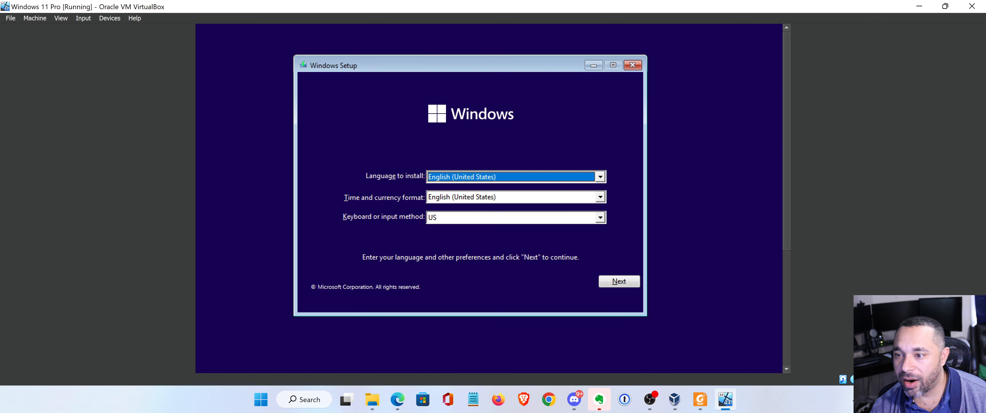
{"action": "left_click", "coordinate": [621, 283]}
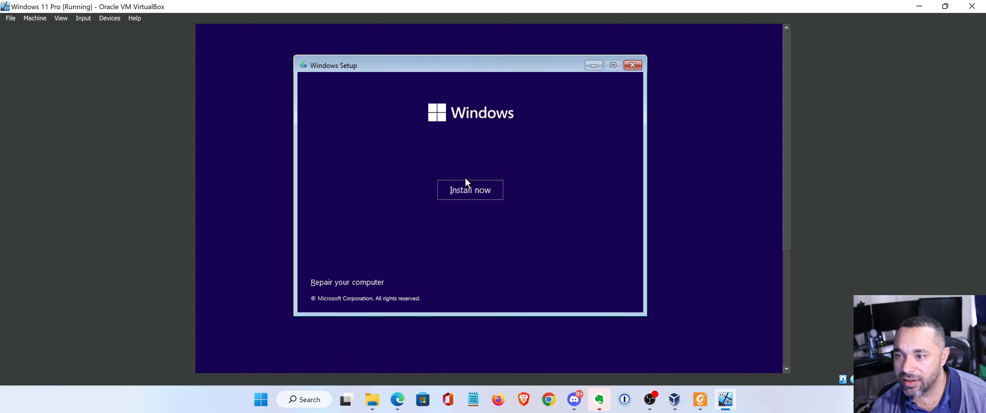
{"action": "left_click", "coordinate": [462, 190]}
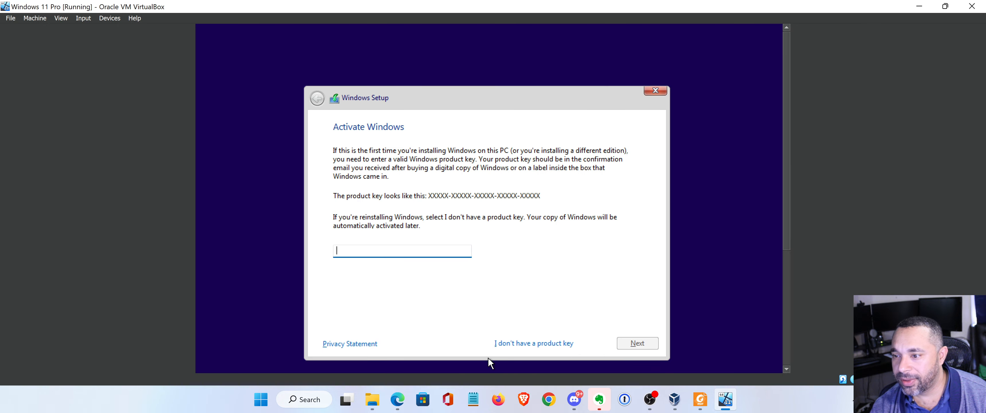
Skip the product key and select the Windows 11 Pro edition.
{"action": "left_click", "coordinate": [502, 345]}
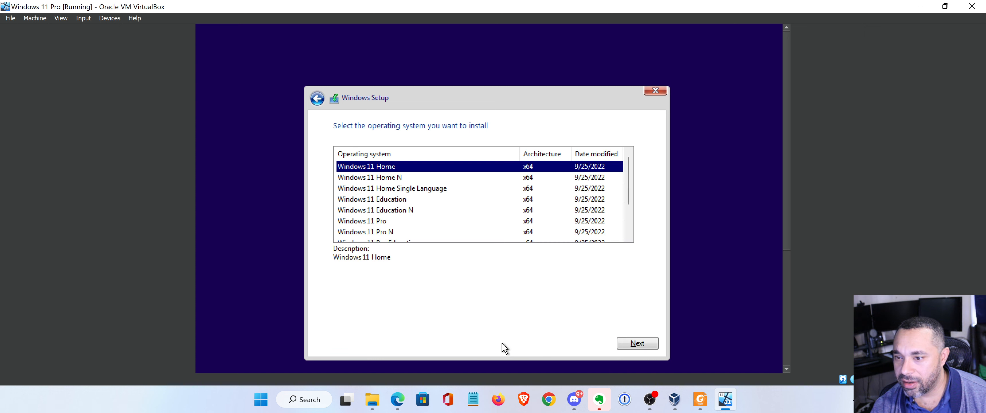
{"action": "left_click", "coordinate": [376, 221]}
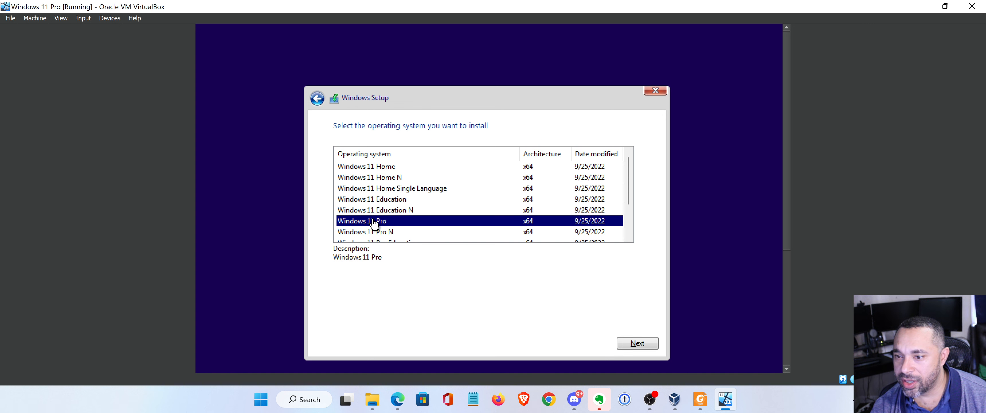
{"action": "left_click", "coordinate": [636, 344]}
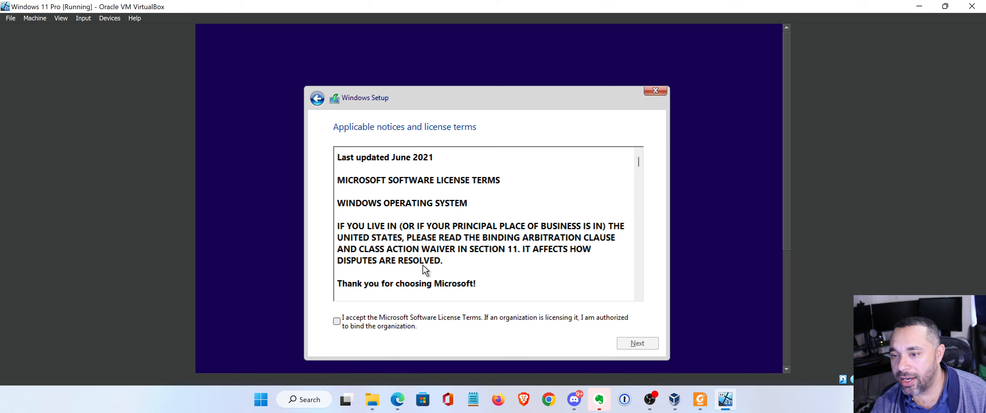
Accept the Microsoft license terms and choose Custom: Install Windows only.
{"action": "scroll", "coordinate": [424, 270], "scroll_direction": "down", "scroll_amount": 15}
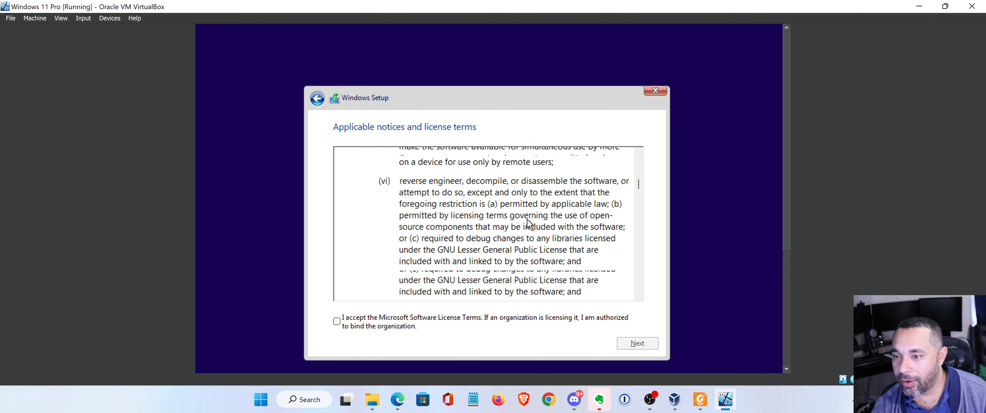
{"action": "scroll", "coordinate": [528, 224], "scroll_direction": "down", "scroll_amount": 15}
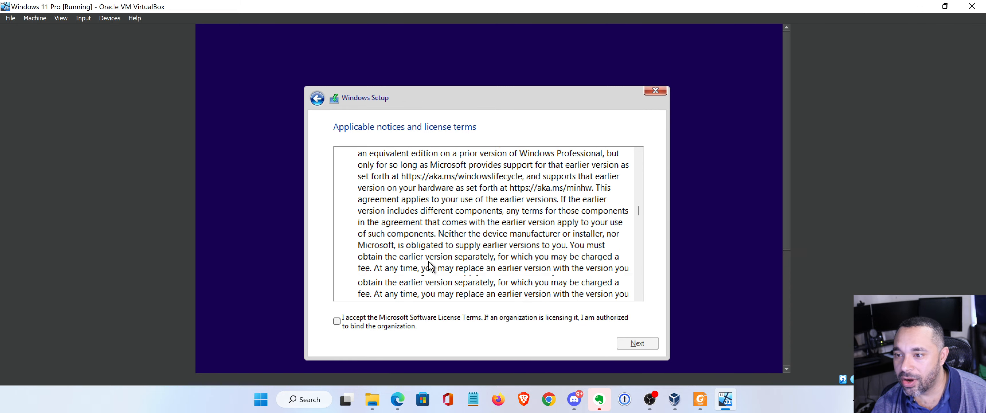
{"action": "scroll", "coordinate": [337, 325], "scroll_direction": "down", "scroll_amount": 15}
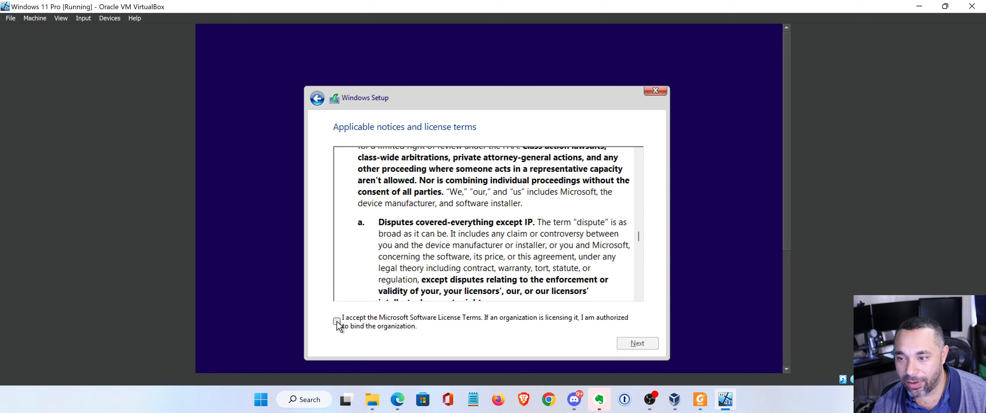
{"action": "scroll", "coordinate": [337, 325], "scroll_direction": "down", "scroll_amount": 15}
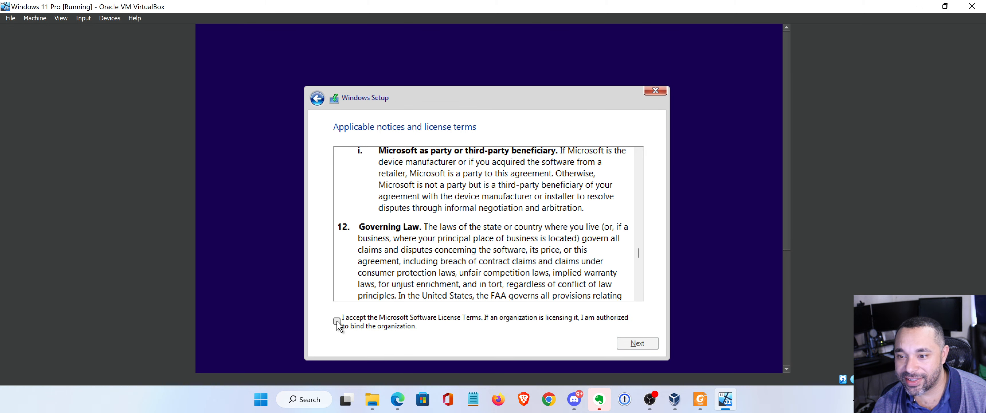
{"action": "left_click", "coordinate": [337, 323]}
{"action": "left_click", "coordinate": [632, 343]}
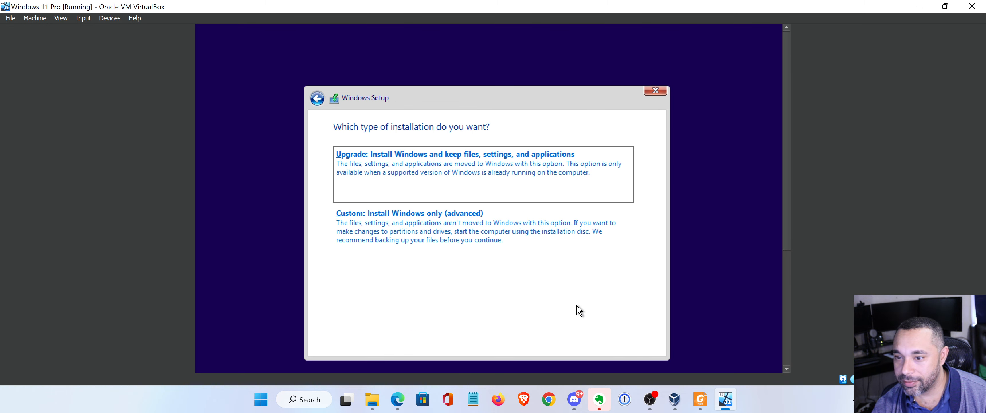
{"action": "left_click", "coordinate": [396, 237]}
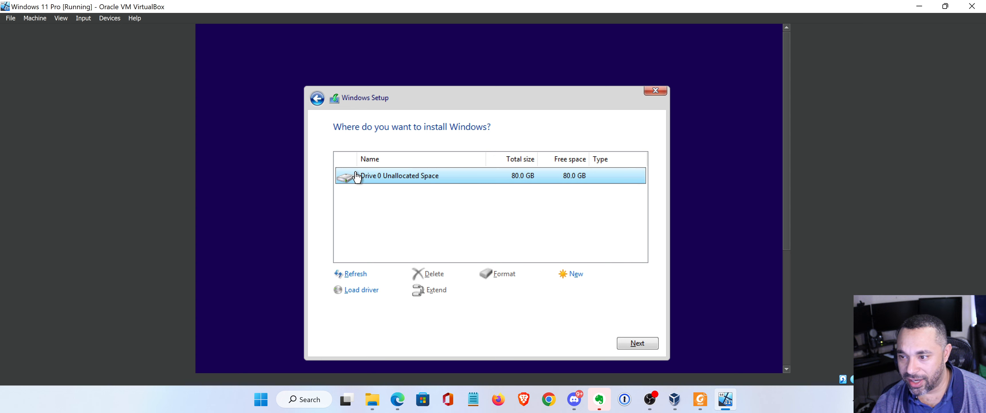
Install Windows onto Drive 0's 80.0 GB unallocated space, then restart the VM when setup finishes.
{"action": "left_click", "coordinate": [641, 343]}
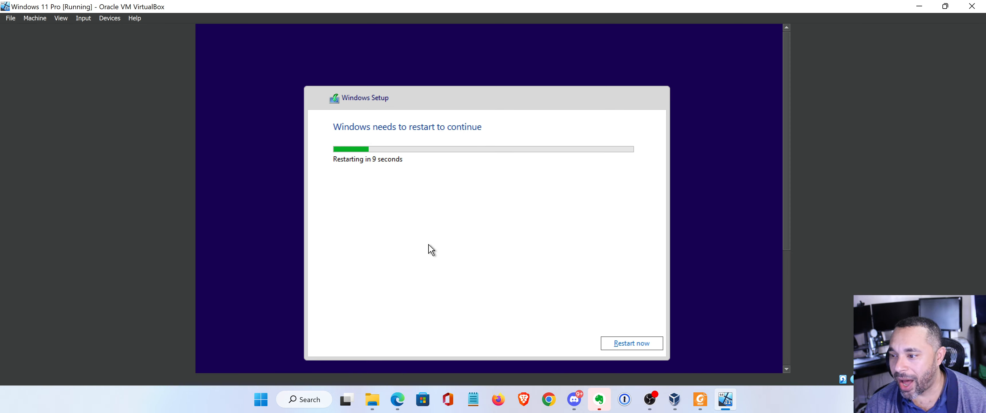
{"action": "left_click", "coordinate": [640, 344]}
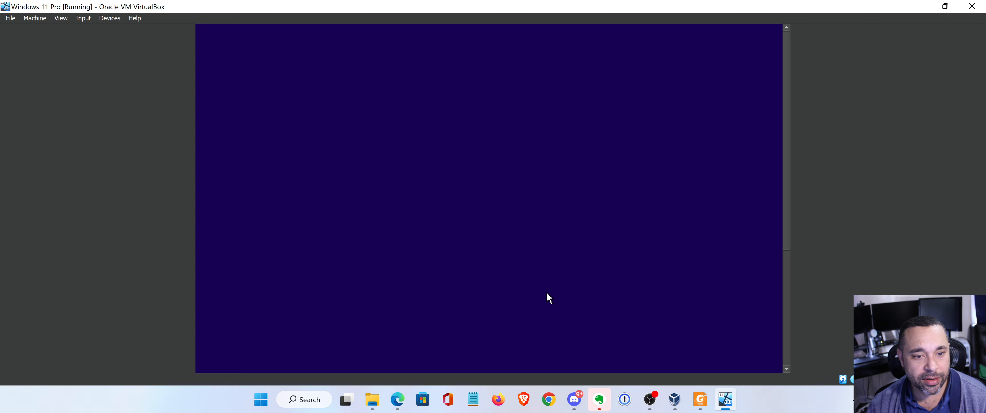
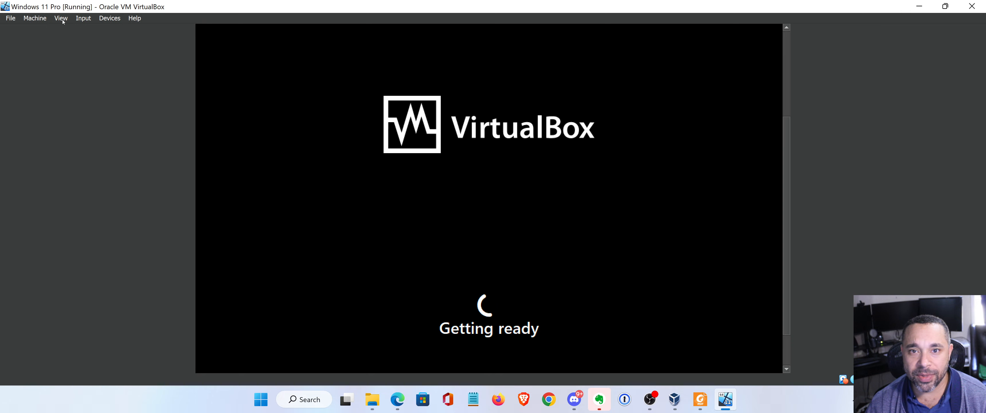
Open the View menu's guest screen scaling options while the VM boots to Getting ready.
{"action": "left_click", "coordinate": [62, 18]}
Scale Virtual Screen 1 to 100%, then recheck the View menu and close it unchanged.
{"action": "mouse_move", "coordinate": [166, 159]}
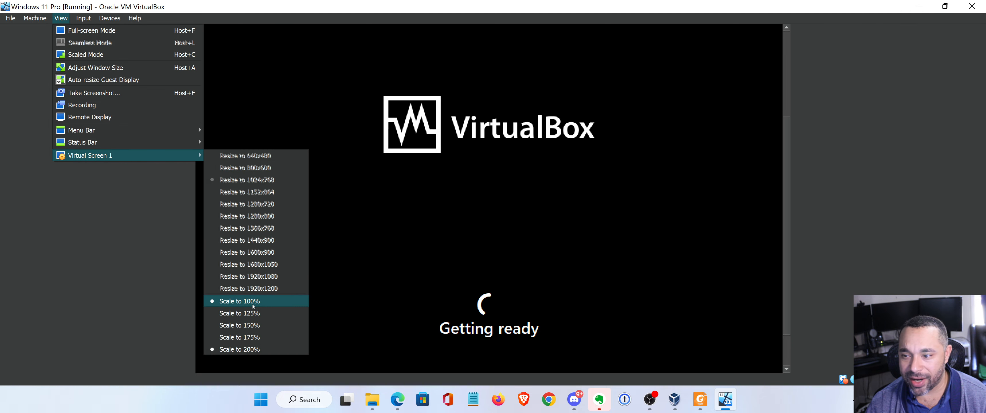
{"action": "left_click", "coordinate": [240, 301]}
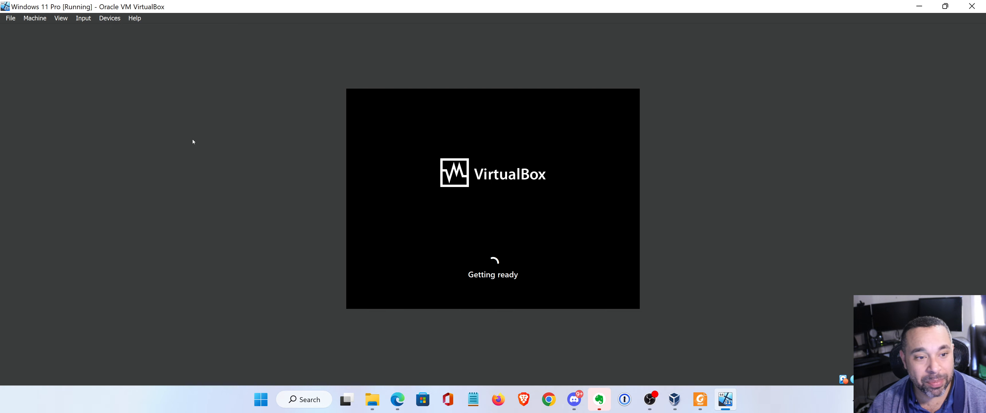
{"action": "left_click", "coordinate": [62, 18]}
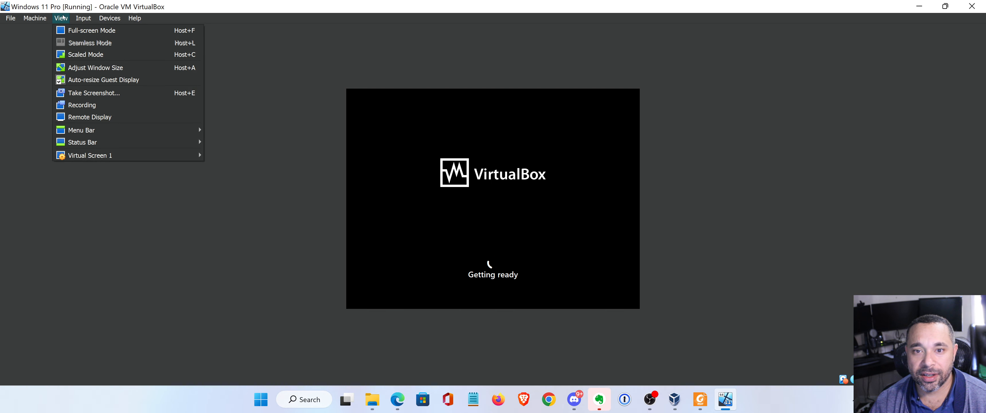
{"action": "mouse_move", "coordinate": [128, 140]}
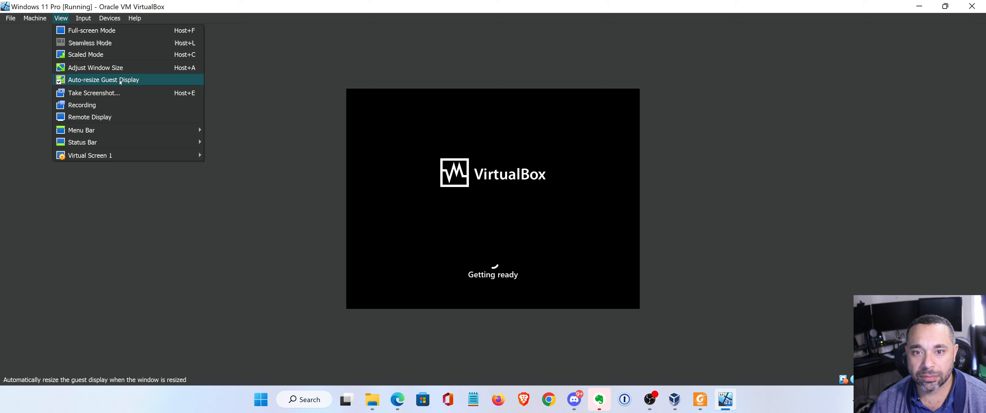
{"action": "mouse_move", "coordinate": [112, 160]}
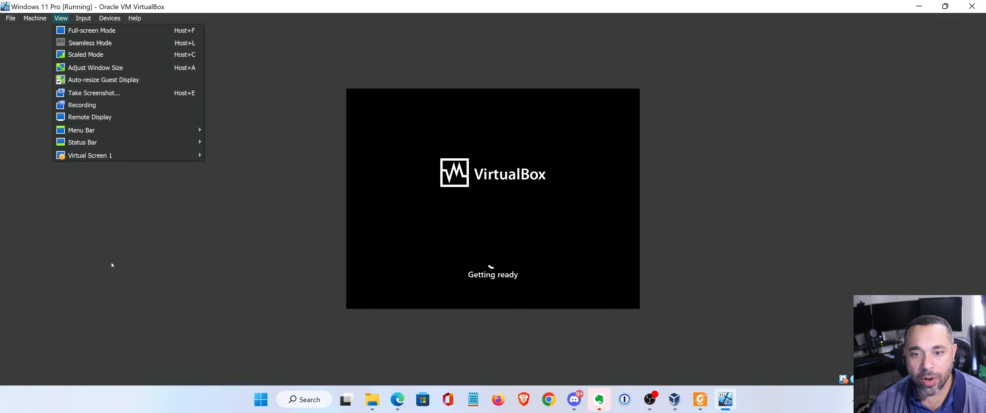
{"action": "left_click", "coordinate": [151, 249]}
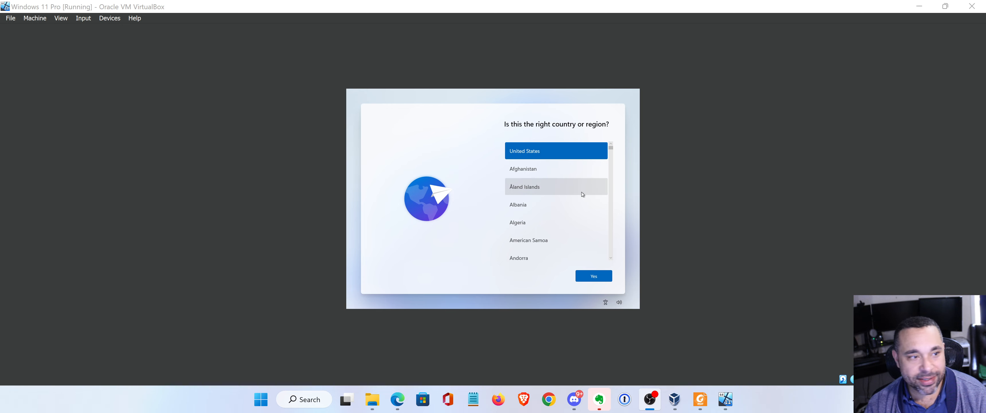
Confirm United States as region and US keyboard layout, skipping a second layout.
{"action": "left_click", "coordinate": [594, 275]}
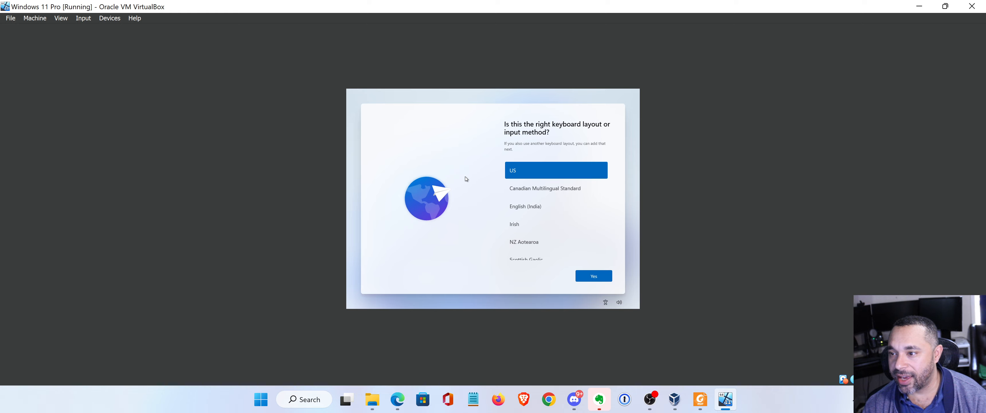
{"action": "left_click", "coordinate": [593, 276]}
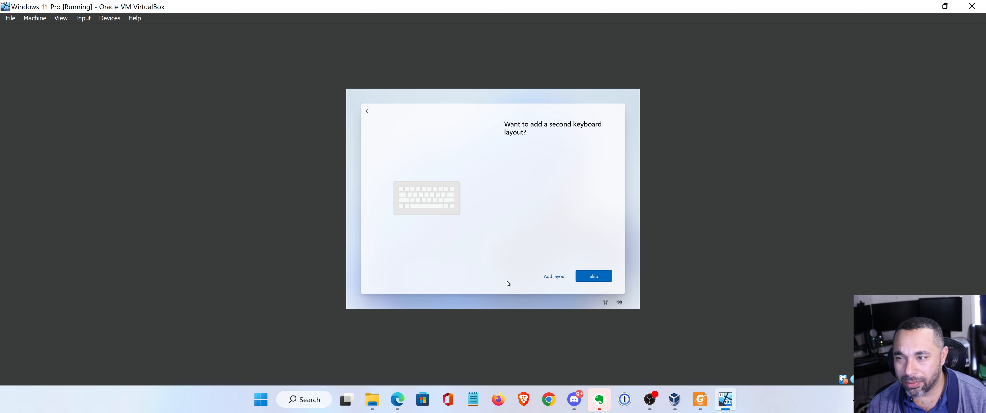
{"action": "left_click", "coordinate": [592, 276]}
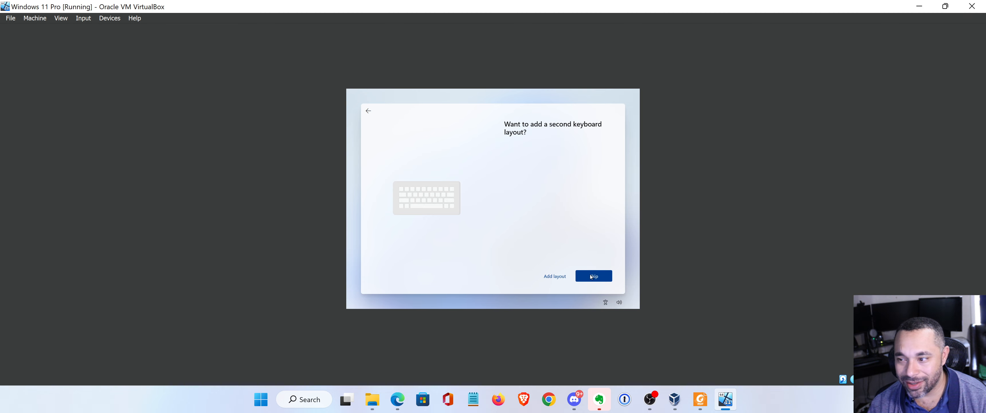
{"action": "left_click", "coordinate": [592, 277]}
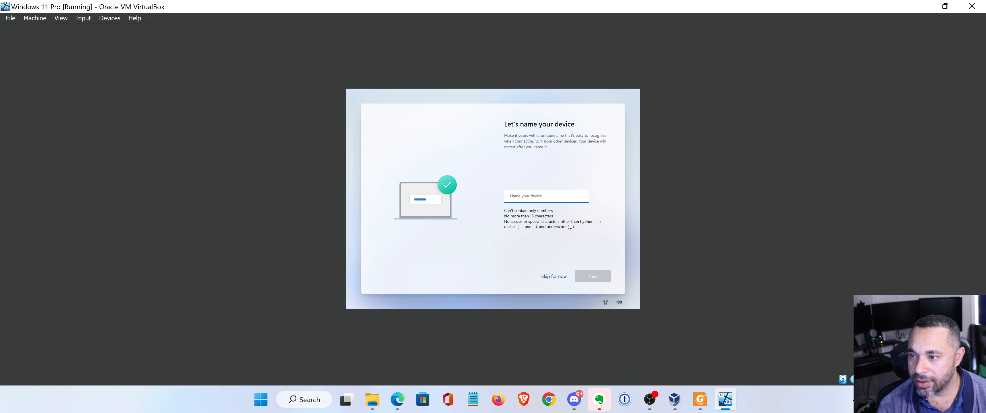
Name the device with a shortened win11_ name, continue, and choose personal use.
{"action": "type", "text": "Ian"}
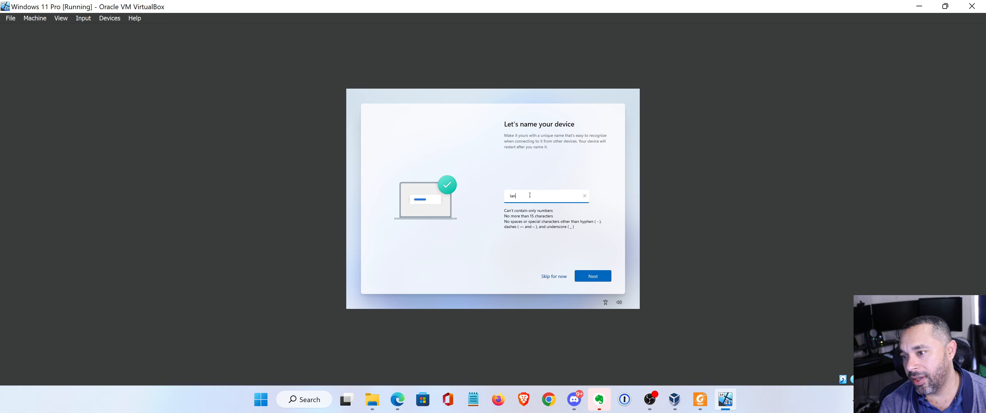
{"action": "key", "text": "BackSpace"}
{"action": "key", "text": "BackSpace"}
{"action": "type", "text": "w"}
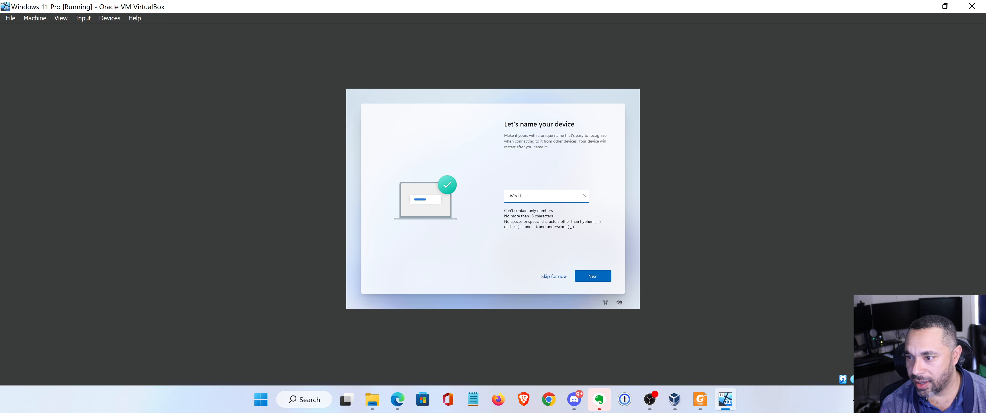
{"action": "type", "text": "in11_Virtualbo"}
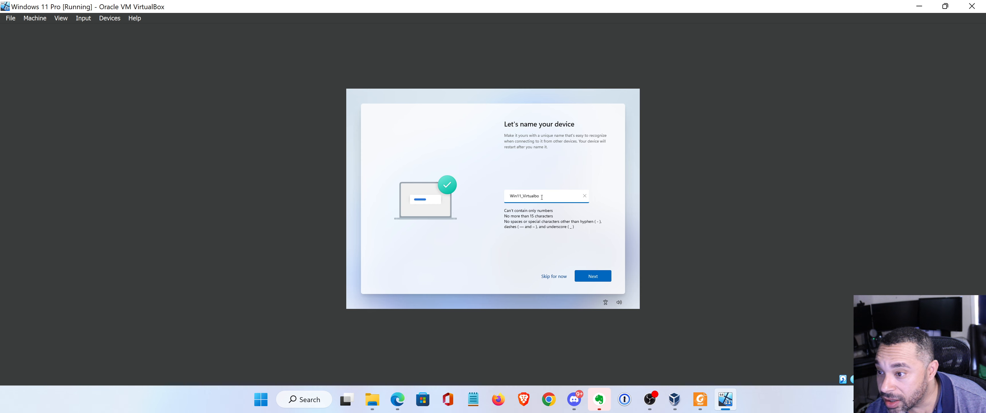
{"action": "left_click_drag", "start_coordinate": [539, 196], "coordinate": [529, 196]}
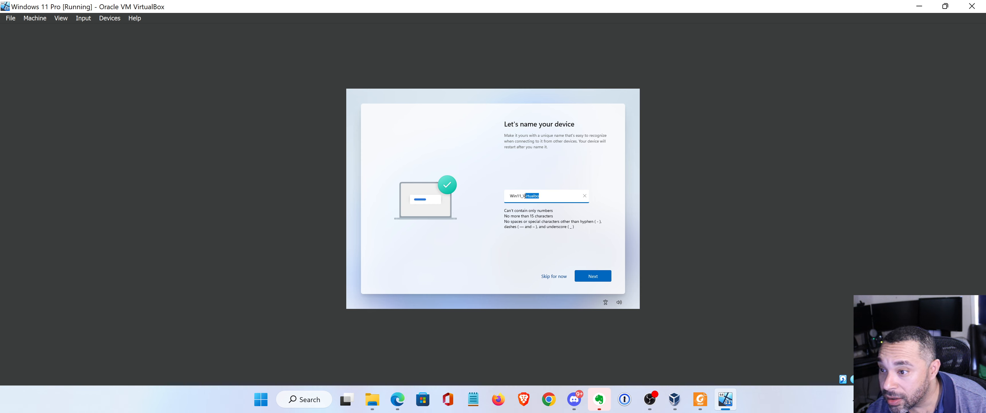
{"action": "type", "text": "B"}
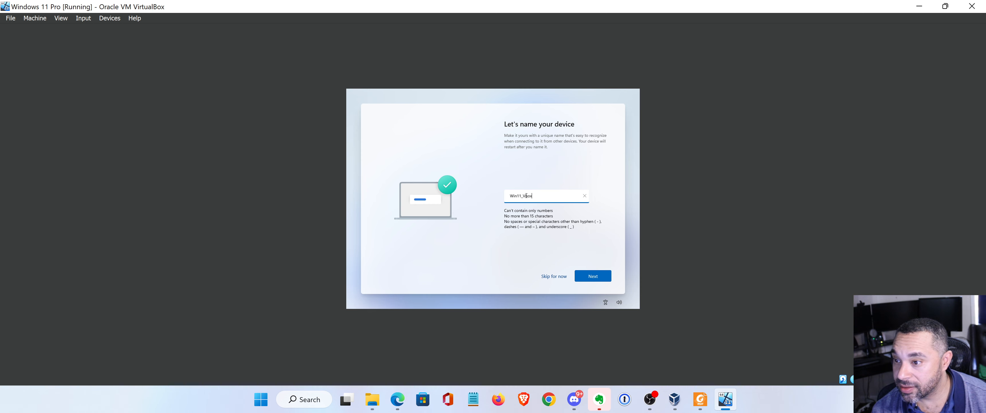
{"action": "left_click", "coordinate": [598, 276]}
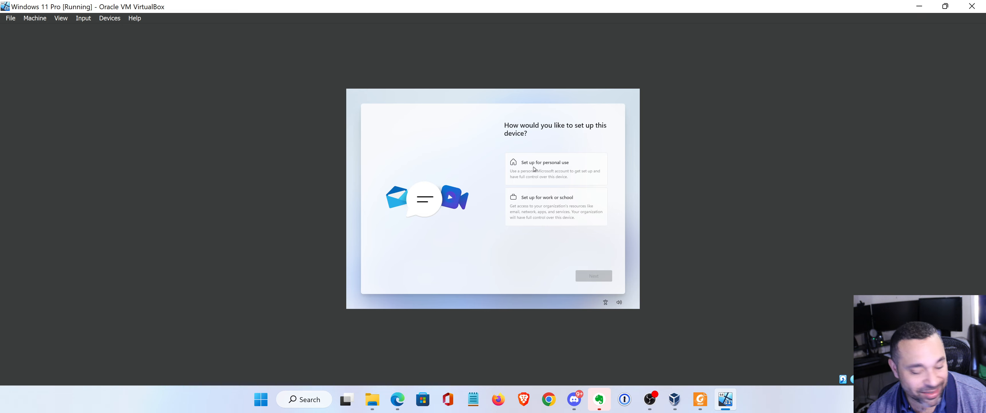
{"action": "left_click", "coordinate": [534, 169]}
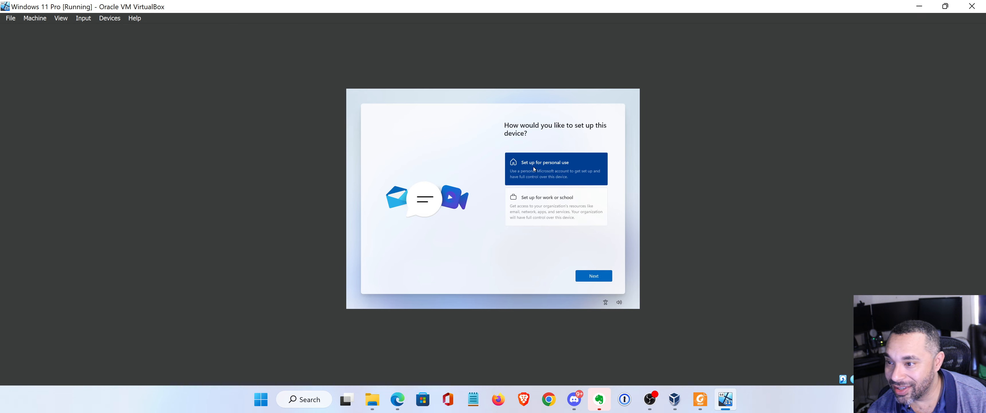
Continue with personal use and scroll through the All things Microsoft page.
{"action": "left_click", "coordinate": [604, 278]}
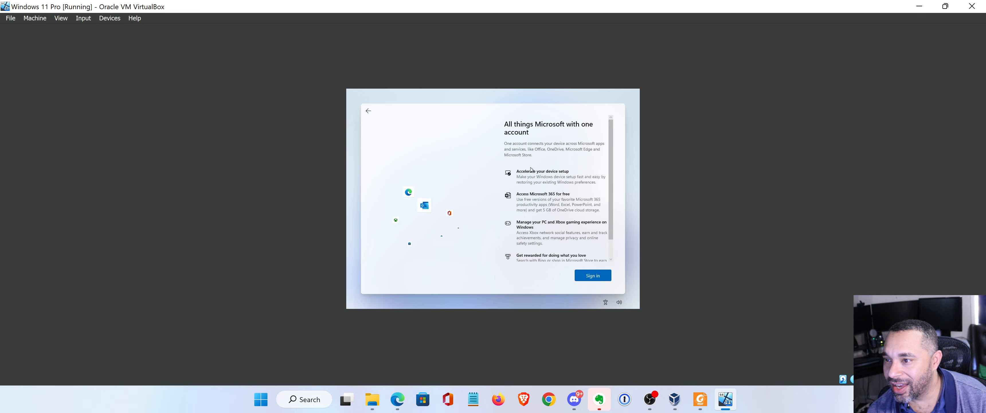
{"action": "scroll", "coordinate": [536, 185], "scroll_direction": "down", "scroll_amount": 1}
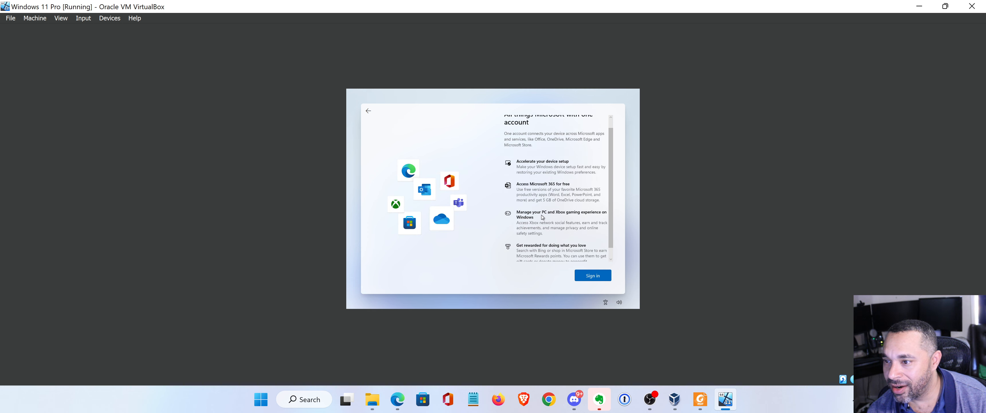
{"action": "scroll", "coordinate": [542, 217], "scroll_direction": "up", "scroll_amount": 1}
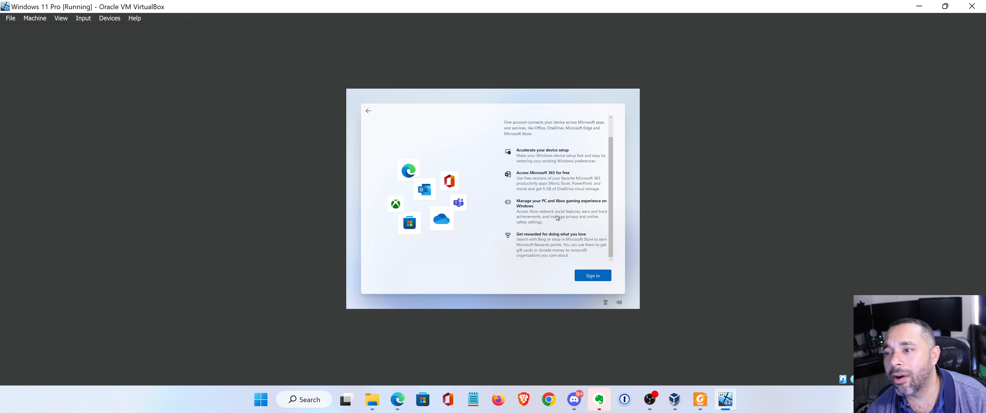
Begin signing in to Windows with a Microsoft account.
{"action": "left_click", "coordinate": [585, 279]}
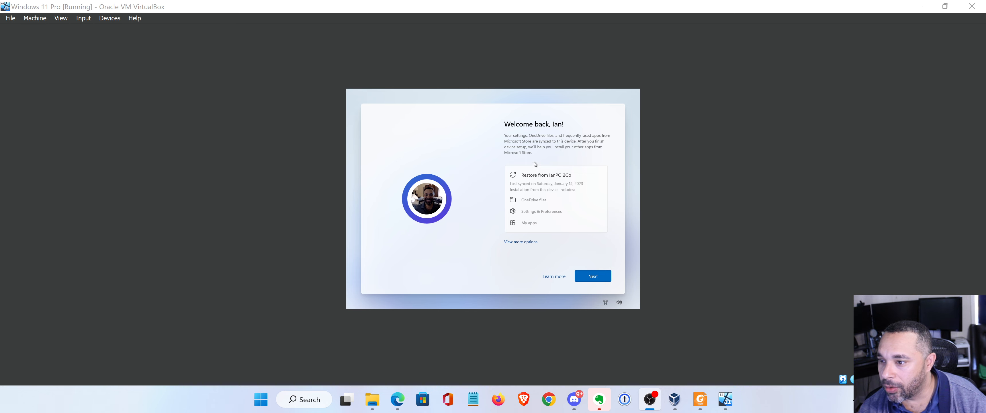
Choose 'Set up as new device' instead of restoring the previous PC, and continue.
{"action": "left_click", "coordinate": [522, 242]}
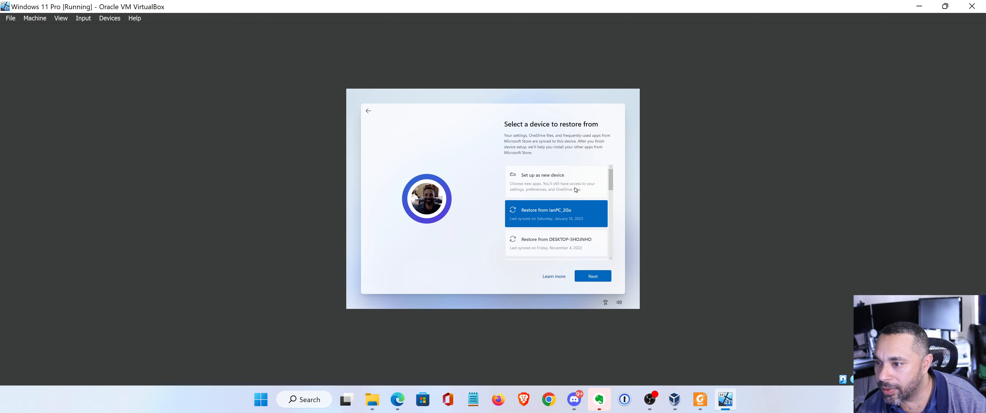
{"action": "left_click", "coordinate": [552, 180]}
{"action": "scroll", "coordinate": [589, 203], "scroll_direction": "down", "scroll_amount": 1}
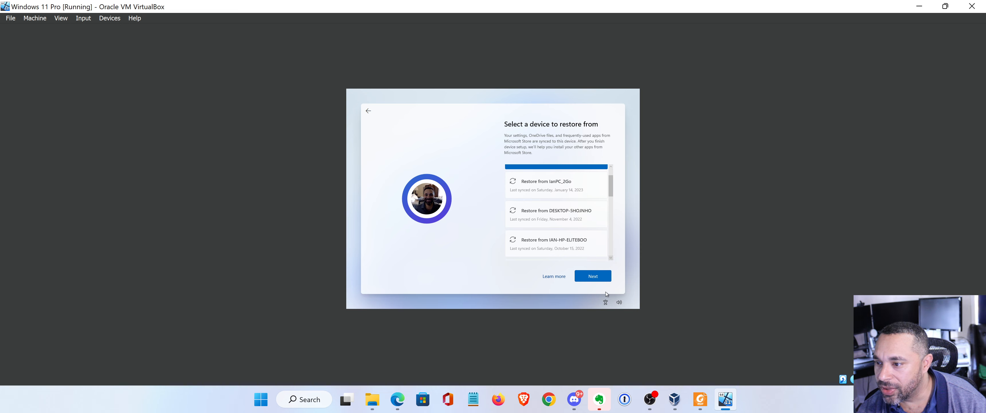
{"action": "scroll", "coordinate": [580, 243], "scroll_direction": "down", "scroll_amount": 4}
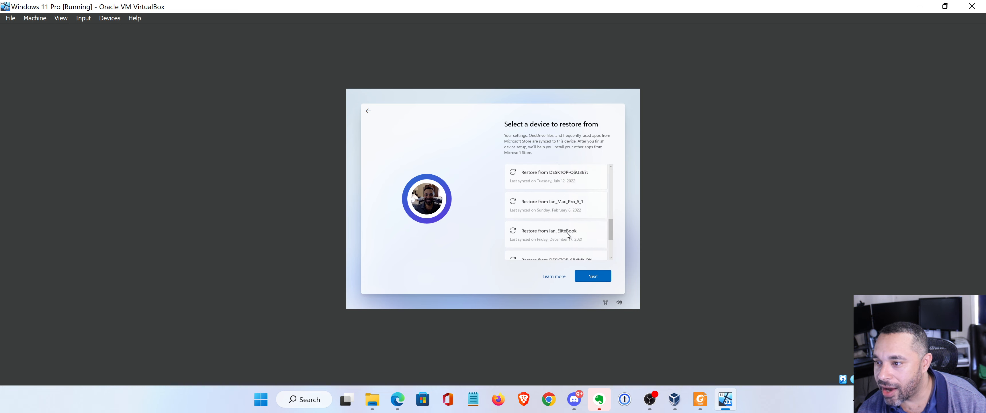
{"action": "scroll", "coordinate": [563, 226], "scroll_direction": "up", "scroll_amount": 5}
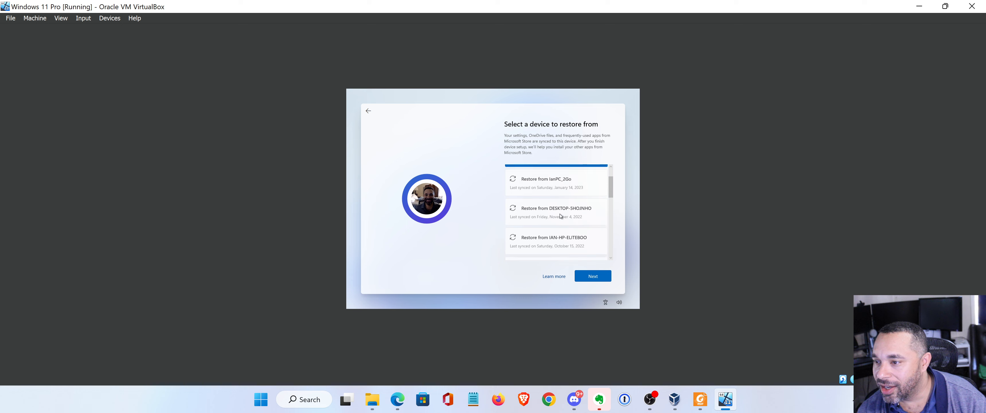
{"action": "left_click", "coordinate": [592, 277]}
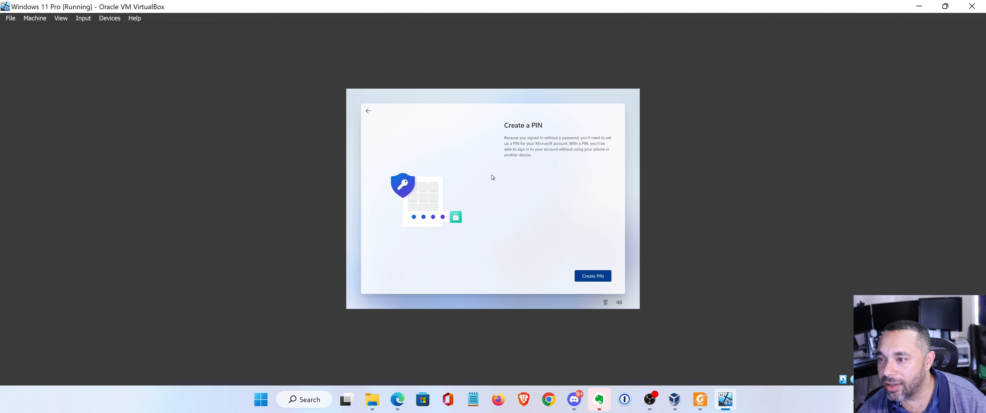
Create a Windows Hello PIN, entering it in New PIN and Confirm PIN.
{"action": "left_click", "coordinate": [599, 279]}
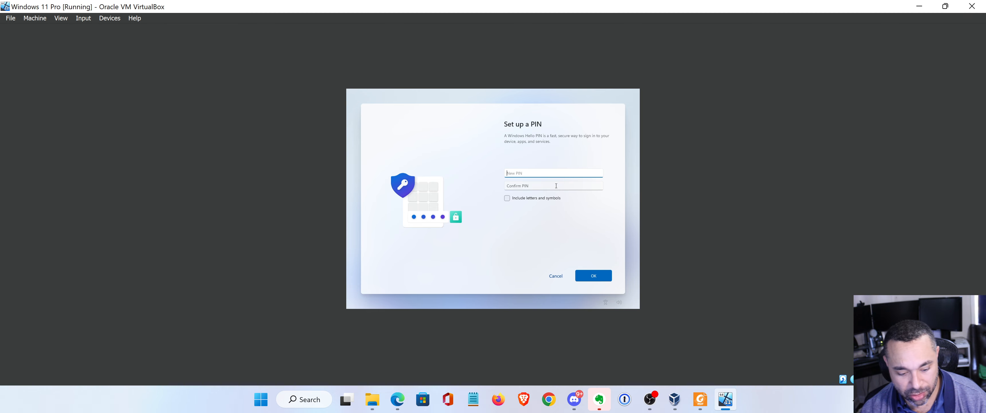
{"action": "type", "text": "12"}
{"action": "key", "text": "Tab"}
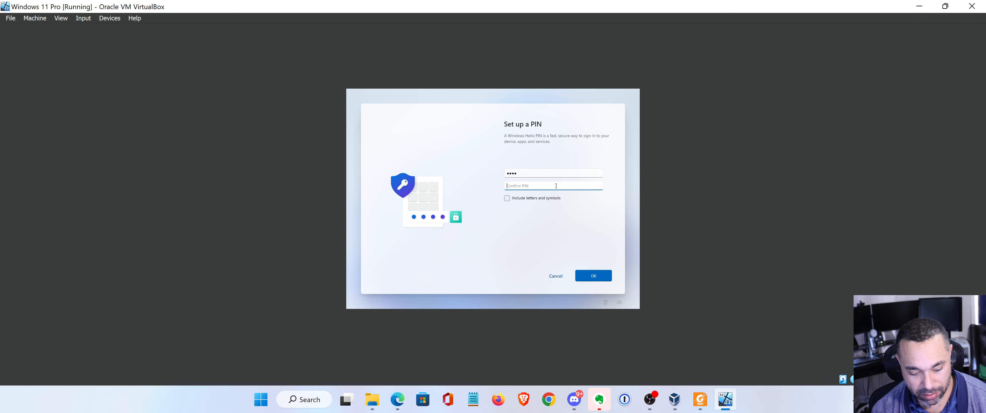
{"action": "type", "text": "••••"}
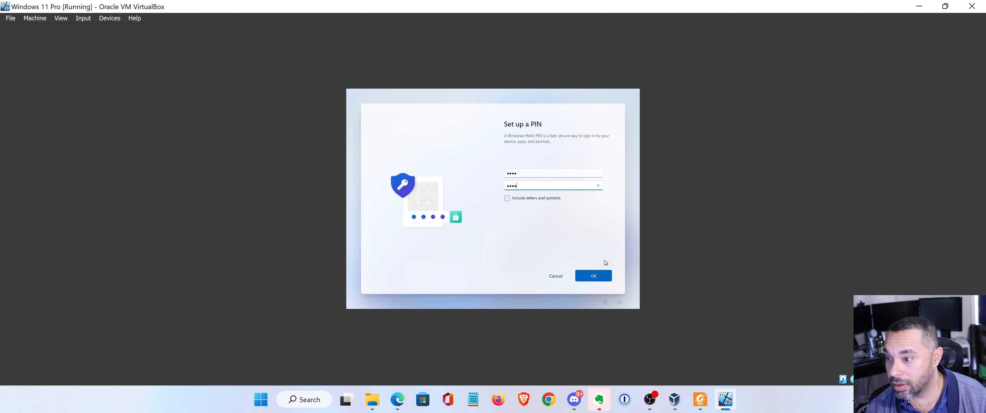
{"action": "left_click", "coordinate": [593, 276]}
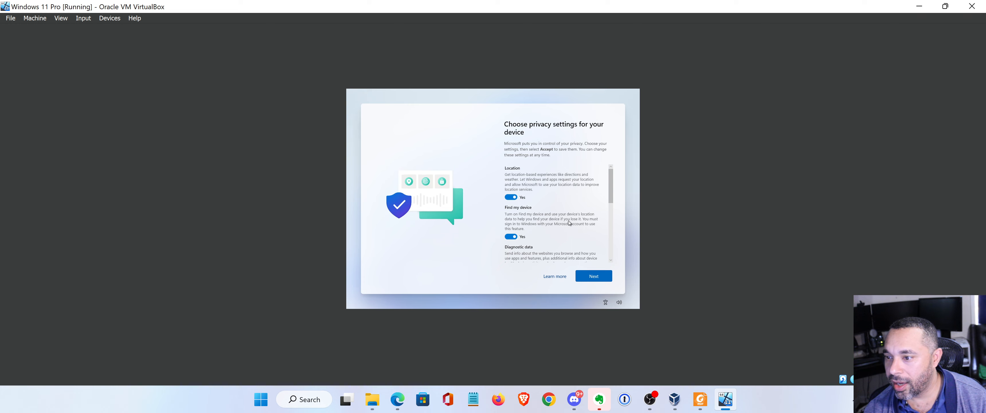
{"action": "scroll", "coordinate": [568, 220], "scroll_direction": "down", "scroll_amount": 5}
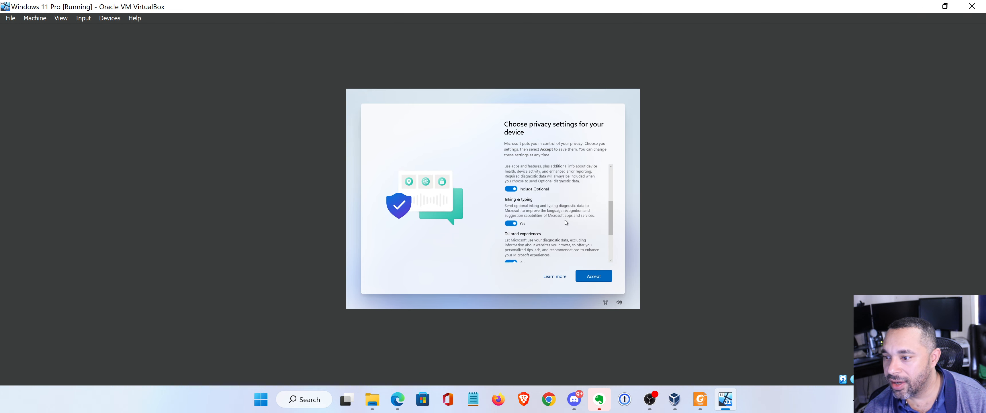
Review the privacy settings list and accept it with every toggle left on.
{"action": "scroll", "coordinate": [566, 222], "scroll_direction": "up", "scroll_amount": 5}
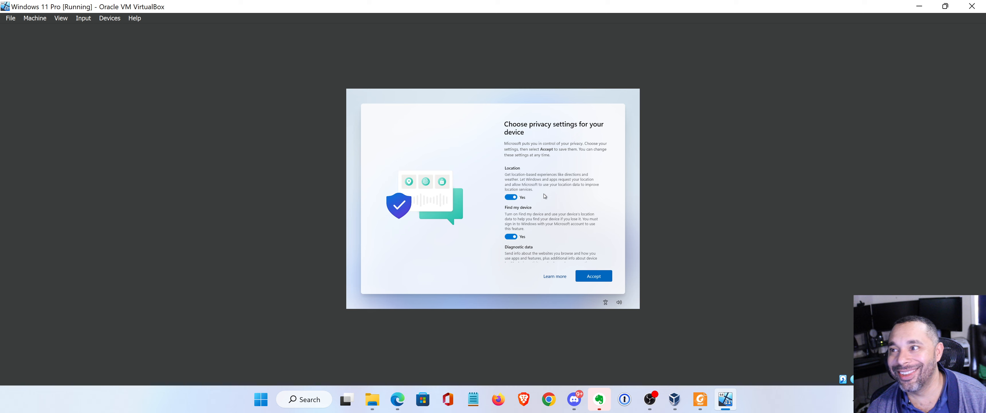
{"action": "scroll", "coordinate": [546, 199], "scroll_direction": "down", "scroll_amount": 5}
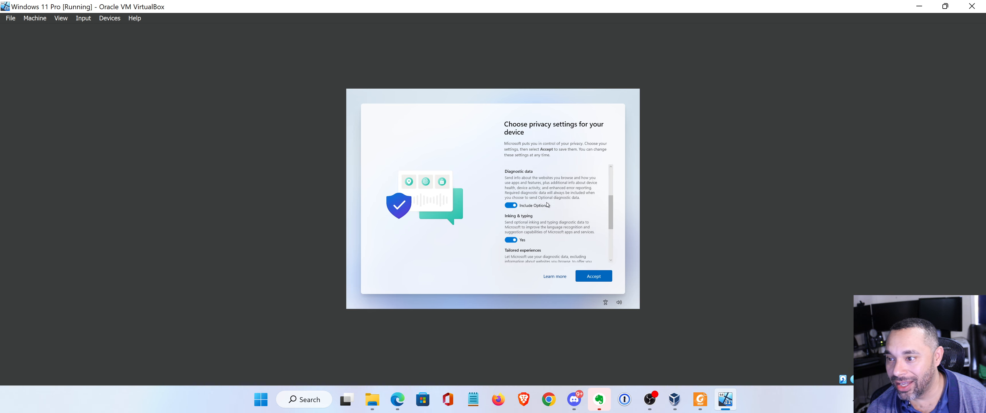
{"action": "scroll", "coordinate": [548, 203], "scroll_direction": "down", "scroll_amount": 2}
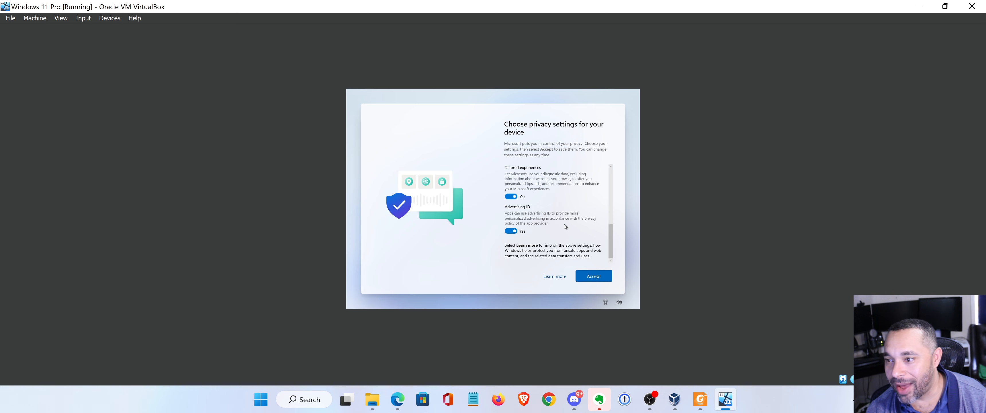
{"action": "left_click", "coordinate": [592, 281]}
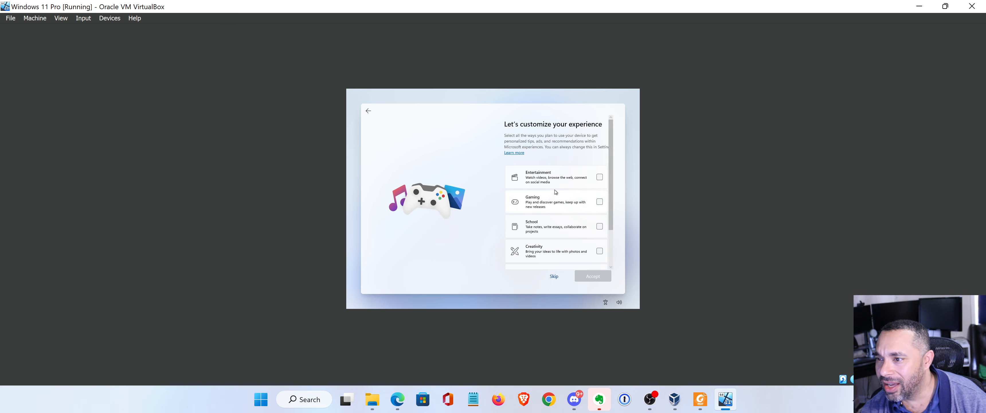
Tick Creativity, School and Business as experience interests and accept them.
{"action": "scroll", "coordinate": [555, 190], "scroll_direction": "down", "scroll_amount": 3}
{"action": "scroll", "coordinate": [551, 222], "scroll_direction": "up", "scroll_amount": 3}
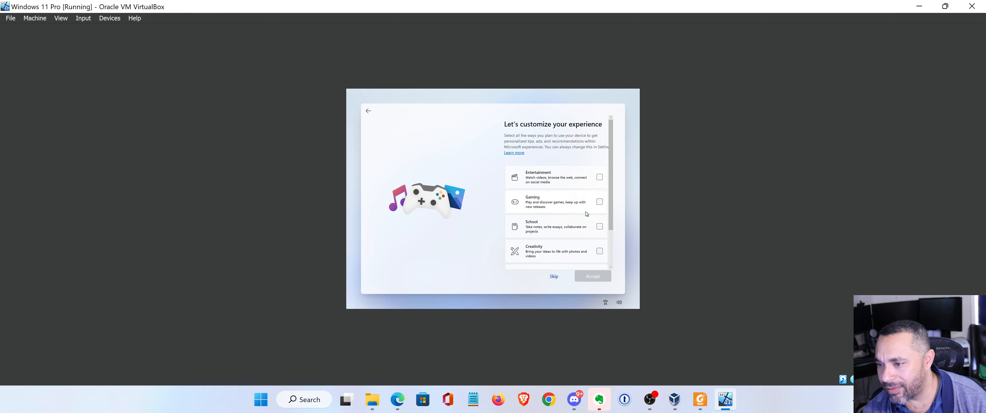
{"action": "scroll", "coordinate": [587, 214], "scroll_direction": "down", "scroll_amount": 3}
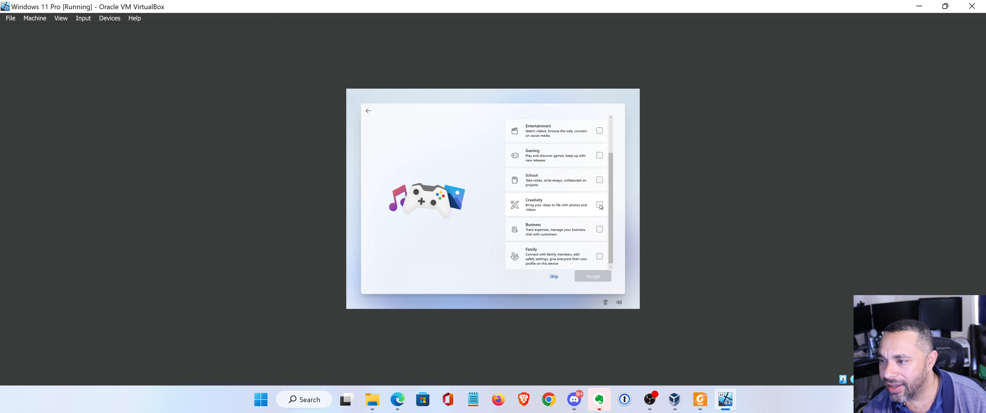
{"action": "left_click", "coordinate": [599, 205]}
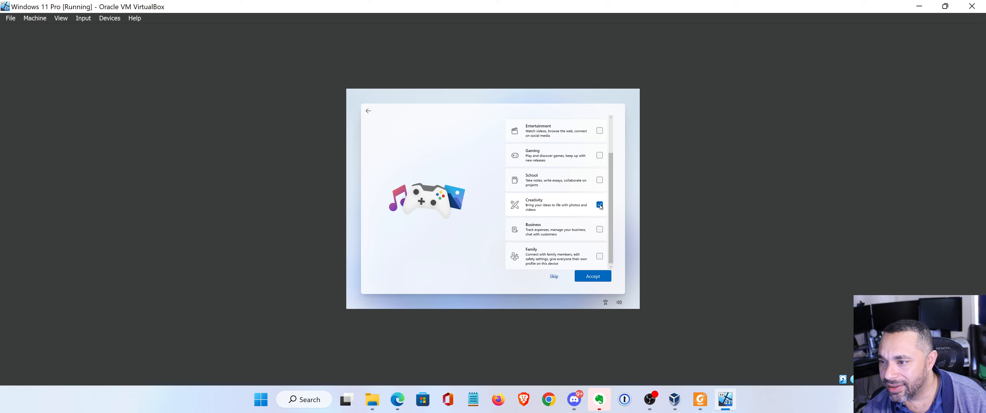
{"action": "left_click", "coordinate": [599, 180]}
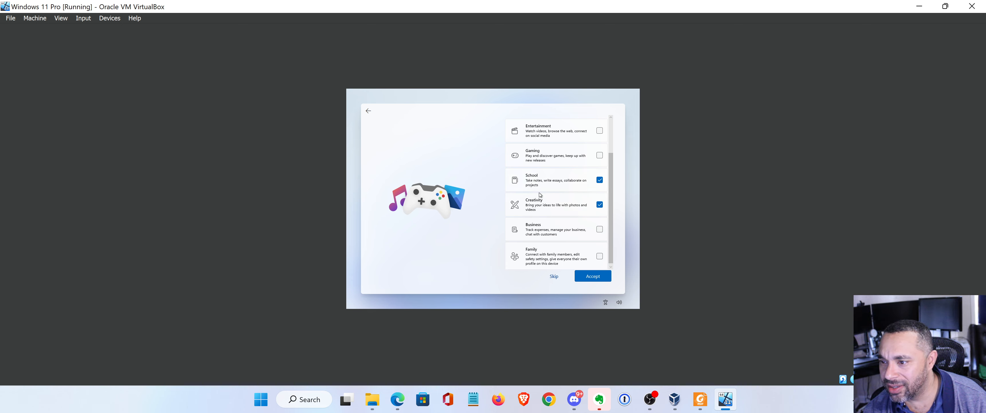
{"action": "left_click", "coordinate": [599, 227]}
{"action": "scroll", "coordinate": [576, 229], "scroll_direction": "up", "scroll_amount": 2}
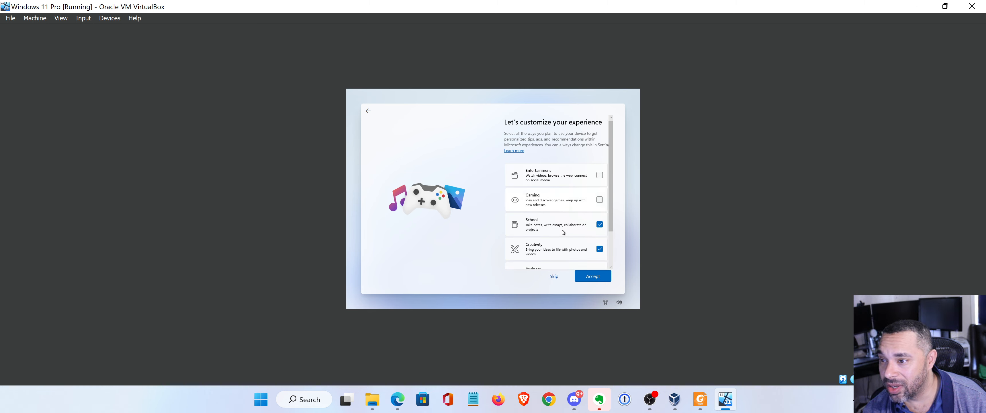
{"action": "scroll", "coordinate": [559, 211], "scroll_direction": "down", "scroll_amount": 2}
{"action": "left_click", "coordinate": [582, 272]}
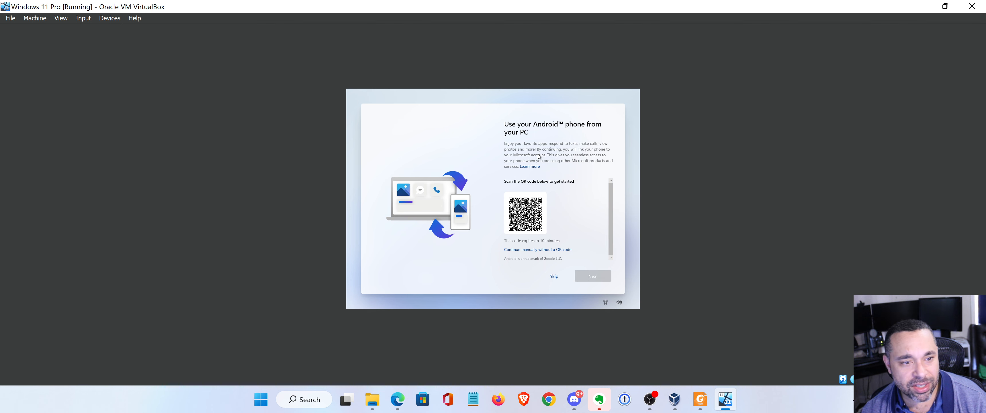
Skip the 'Use your Android phone' page to finish Windows setup.
{"action": "scroll", "coordinate": [559, 218], "scroll_direction": "down", "scroll_amount": 1}
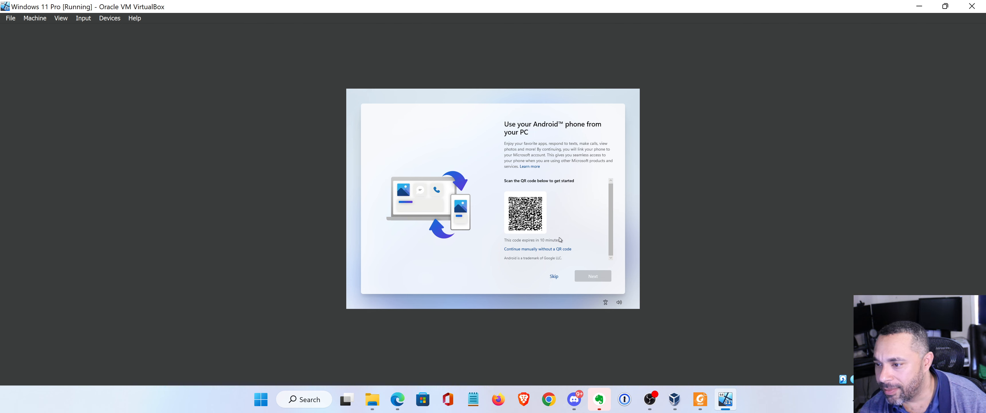
{"action": "left_click", "coordinate": [555, 279]}
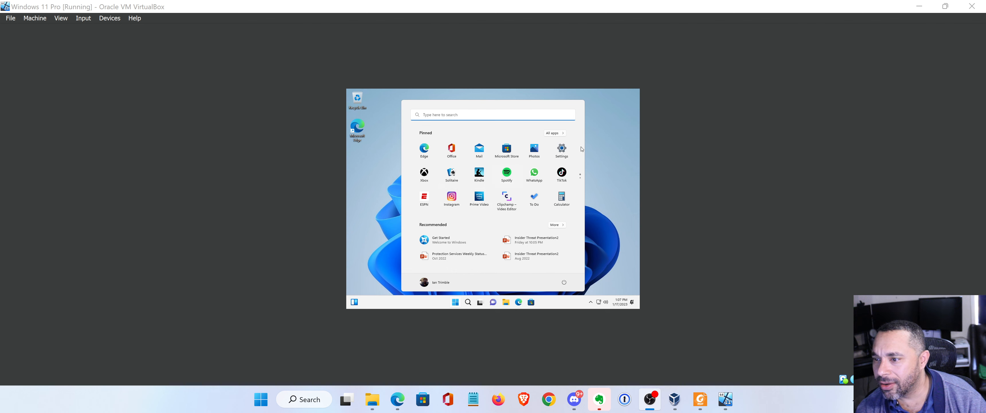
Close the guest's Start menu and insert the Guest Additions CD image from Devices.
{"action": "left_click", "coordinate": [621, 155]}
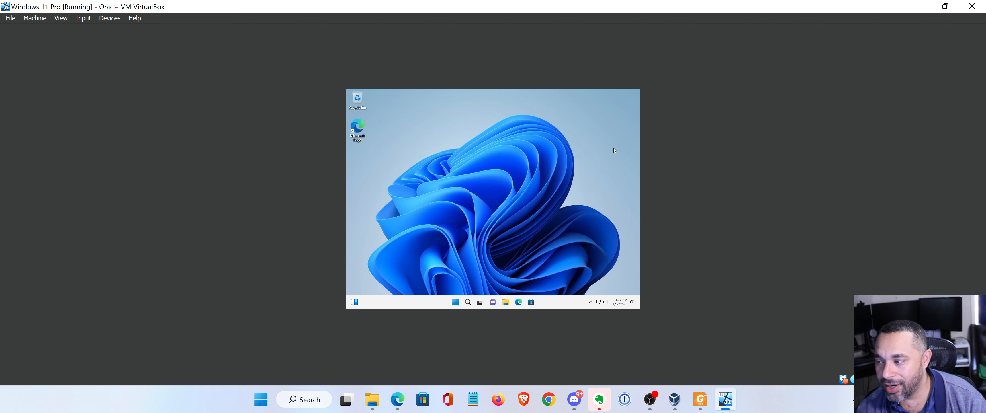
{"action": "left_click", "coordinate": [104, 22]}
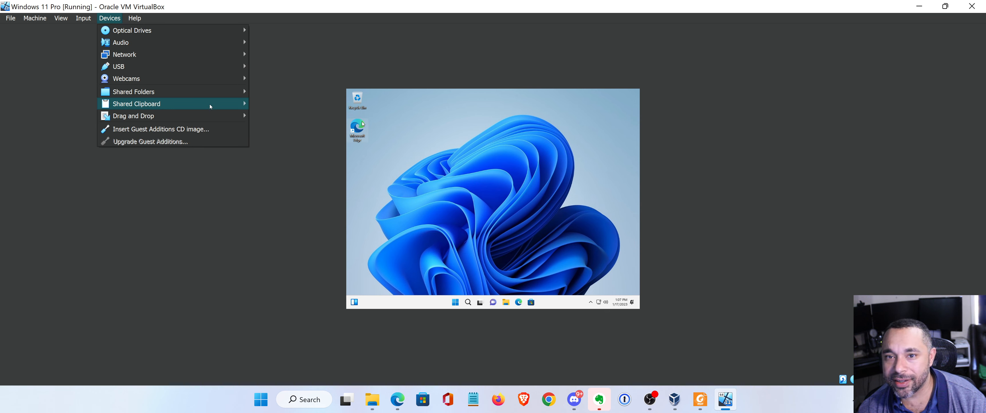
{"action": "left_click", "coordinate": [165, 134]}
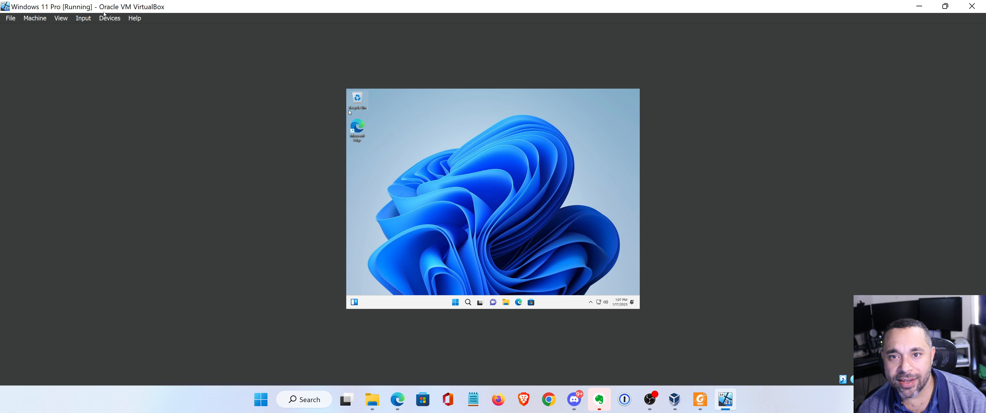
Recheck the Devices menu and the guest's hidden tray icons, then open File Explorer.
{"action": "left_click", "coordinate": [109, 22]}
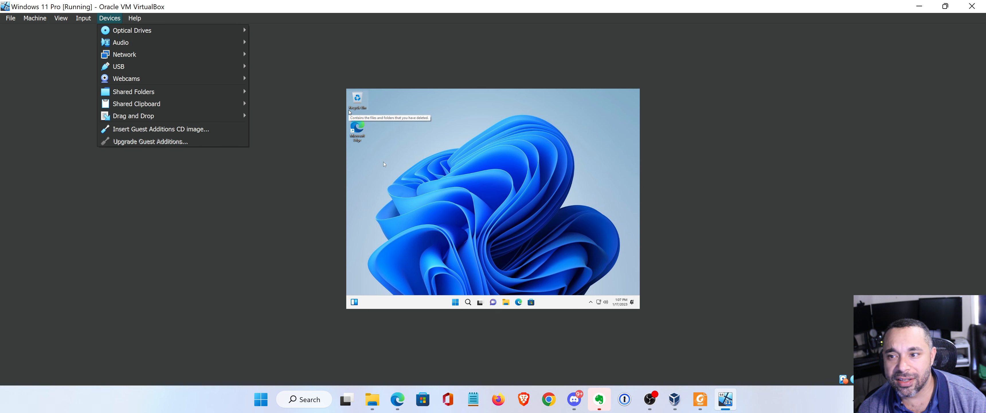
{"action": "left_click", "coordinate": [433, 177]}
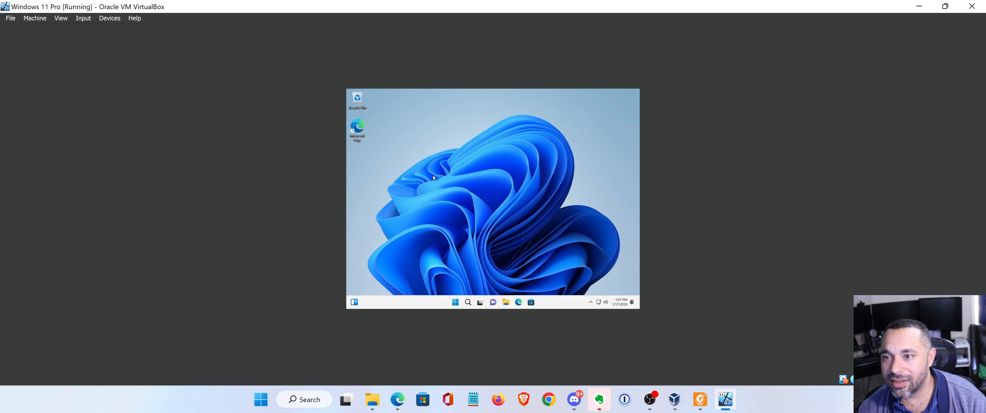
{"action": "left_click", "coordinate": [591, 302]}
{"action": "left_click", "coordinate": [542, 245]}
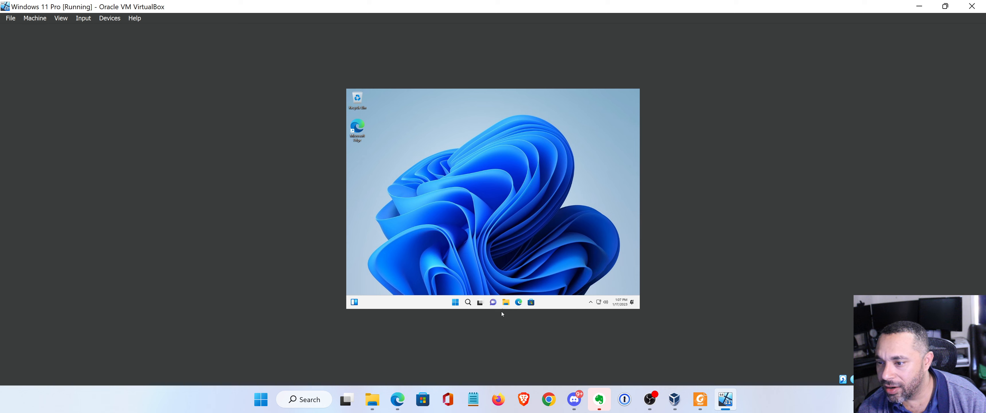
{"action": "left_click", "coordinate": [505, 302]}
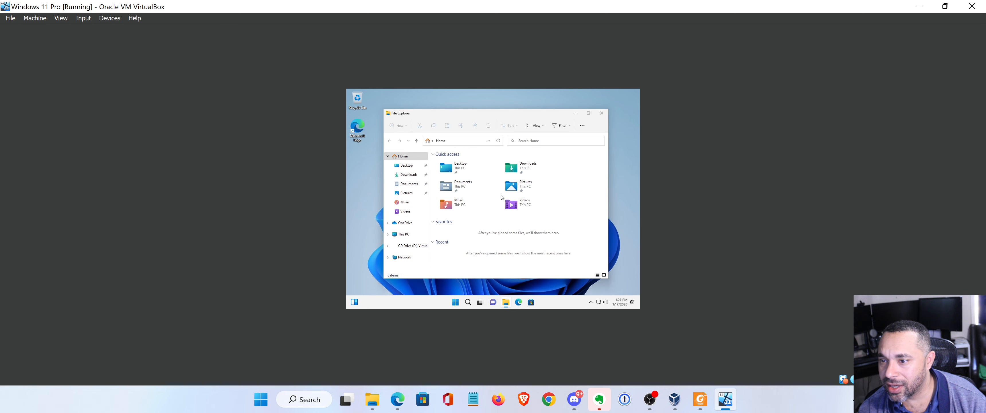
Run VBoxWindowsAdditions from CD Drive (D:), install with default settings, and reboot the guest now.
{"action": "left_click", "coordinate": [405, 247]}
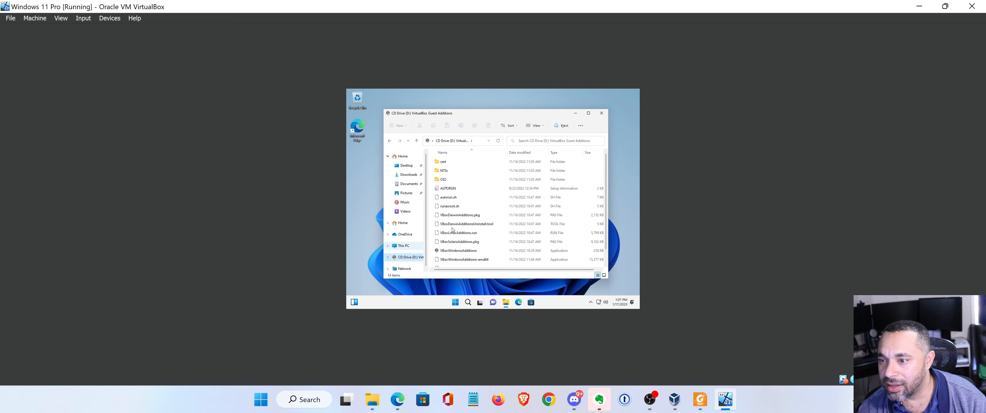
{"action": "scroll", "coordinate": [483, 204], "scroll_direction": "down", "scroll_amount": 1}
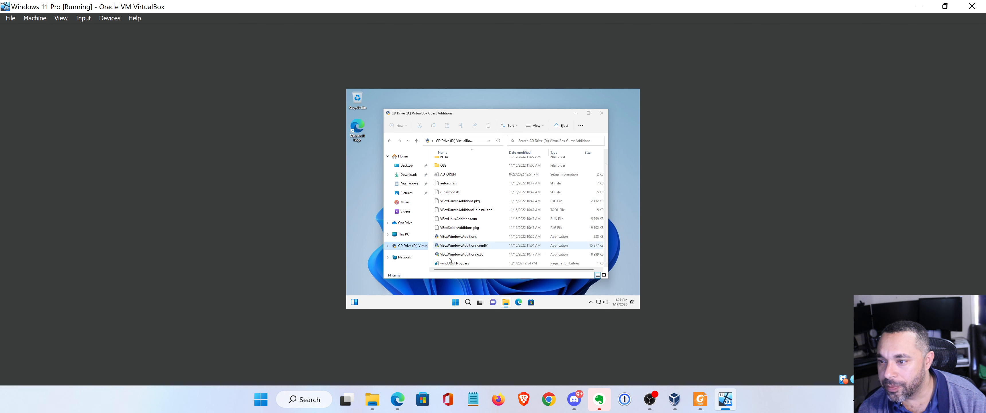
{"action": "left_click", "coordinate": [456, 239]}
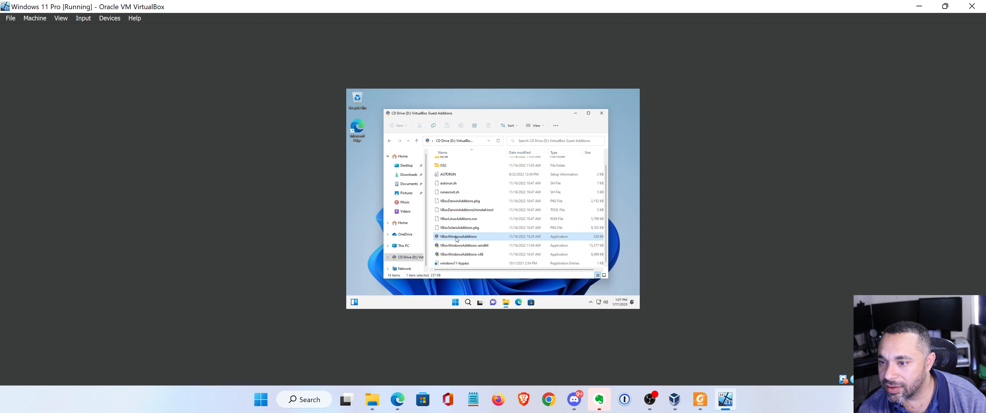
{"action": "double_click", "coordinate": [457, 239]}
{"action": "left_click", "coordinate": [460, 245]}
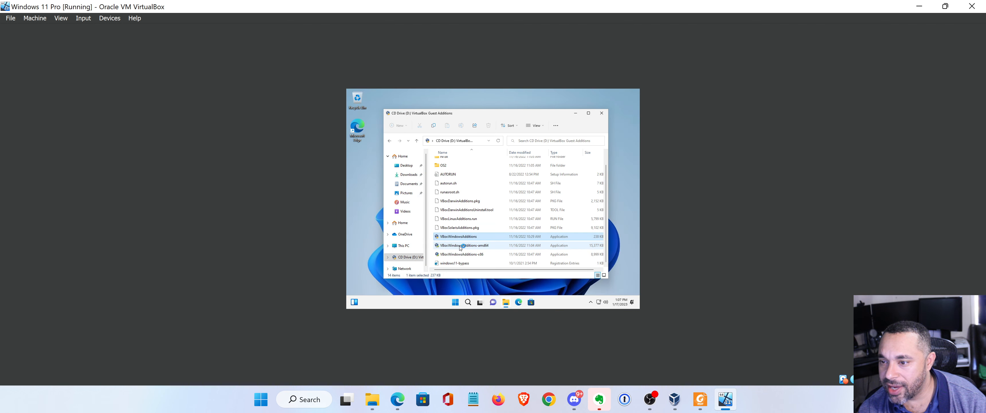
{"action": "left_click", "coordinate": [530, 242]}
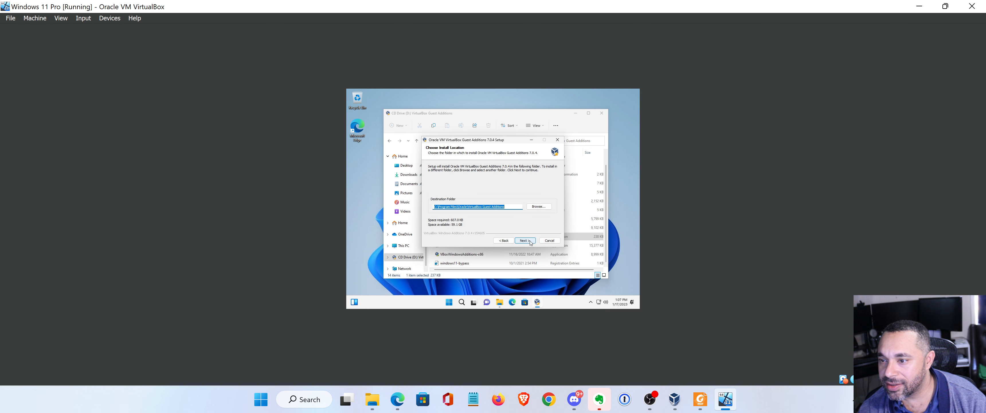
{"action": "left_click", "coordinate": [529, 241]}
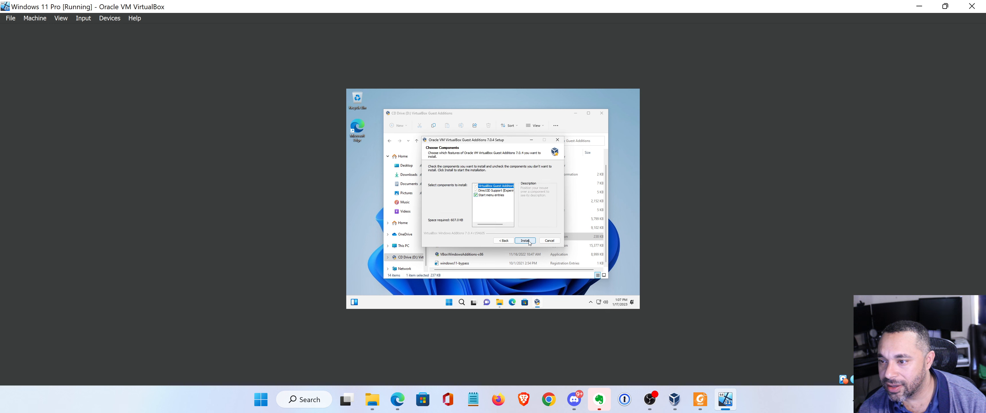
{"action": "left_click", "coordinate": [529, 242]}
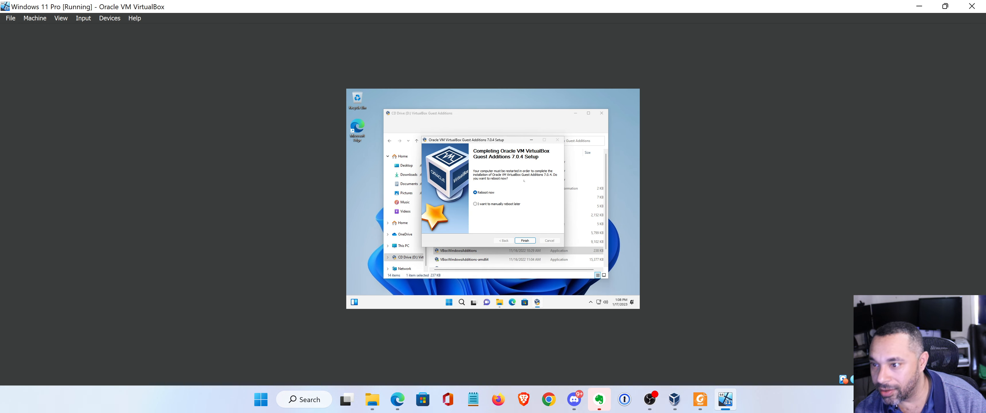
{"action": "left_click", "coordinate": [525, 241]}
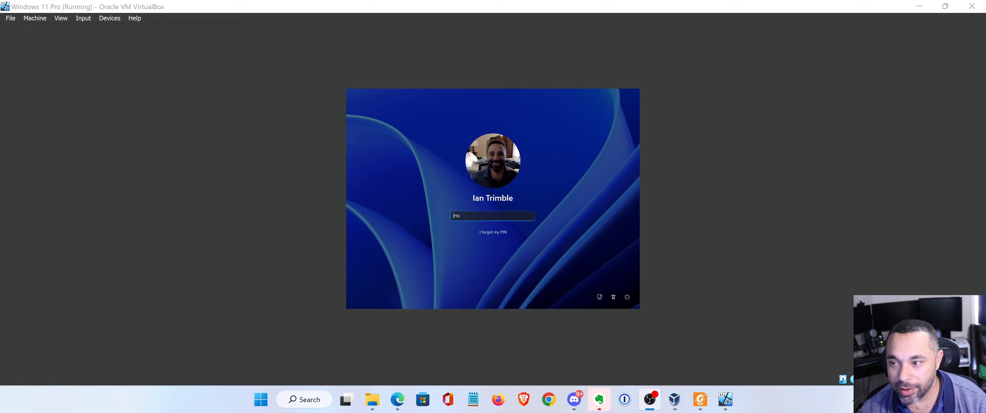
Focus the VM window and enter the account PIN at the Windows sign-in screen.
{"action": "key", "text": "alt+Tab"}
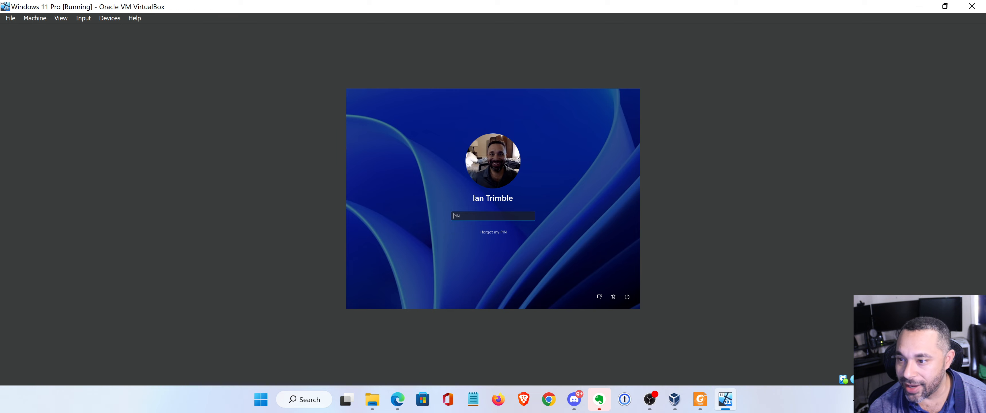
{"action": "type", "text": "••••"}
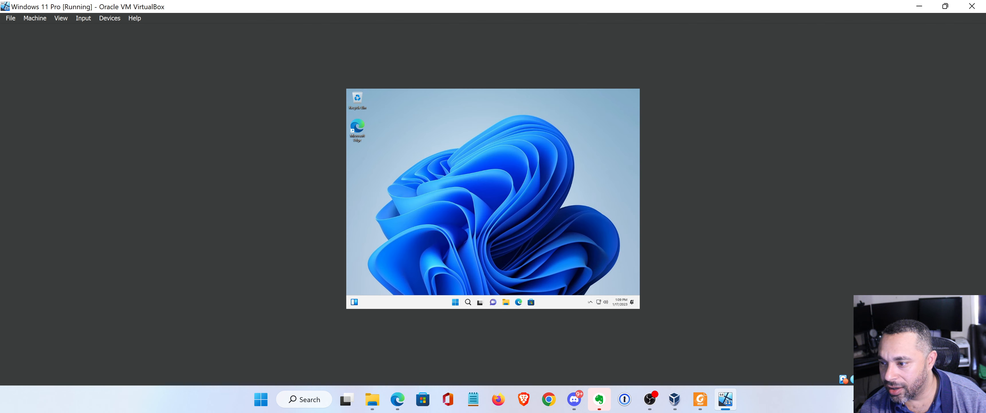
Glance at the guest's hidden tray icons, then open Display settings from the desktop.
{"action": "left_click", "coordinate": [591, 303]}
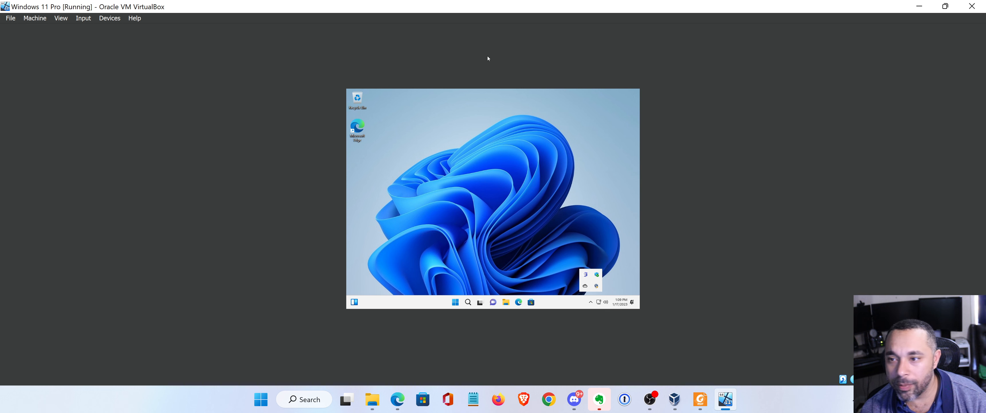
{"action": "left_click", "coordinate": [458, 150]}
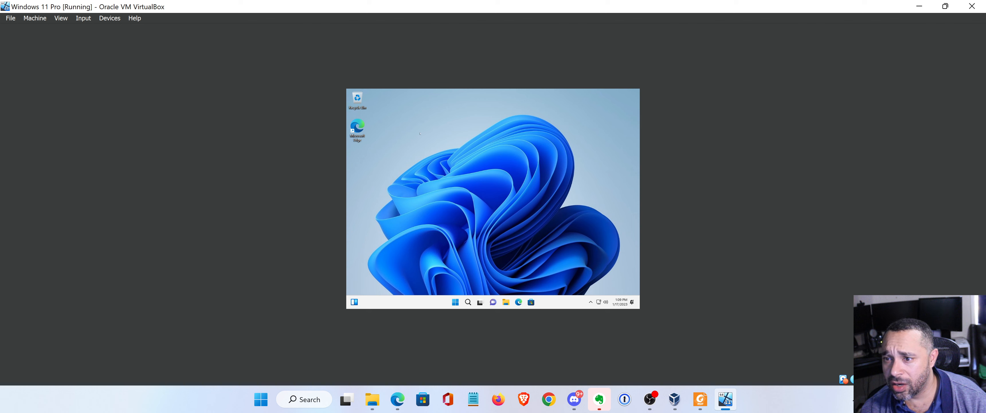
{"action": "right_click", "coordinate": [394, 173]}
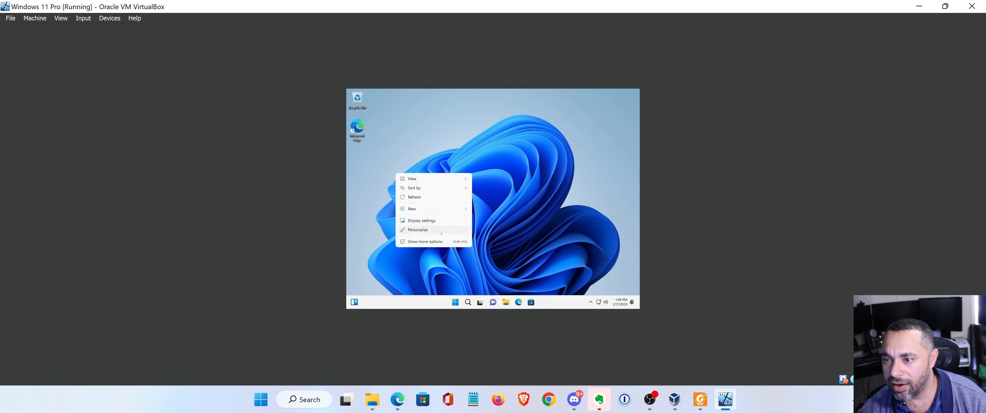
{"action": "left_click", "coordinate": [440, 219]}
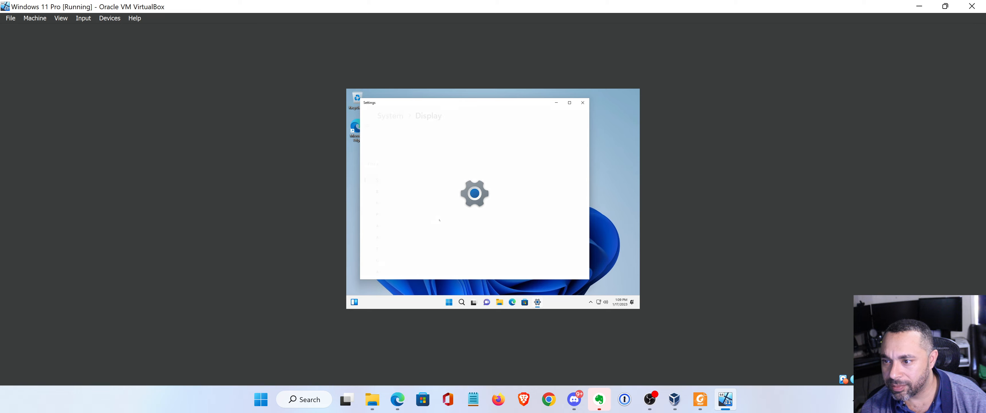
Review the resolution list, keep 1024 × 768, close Settings, and open the View menu.
{"action": "left_click", "coordinate": [568, 245]}
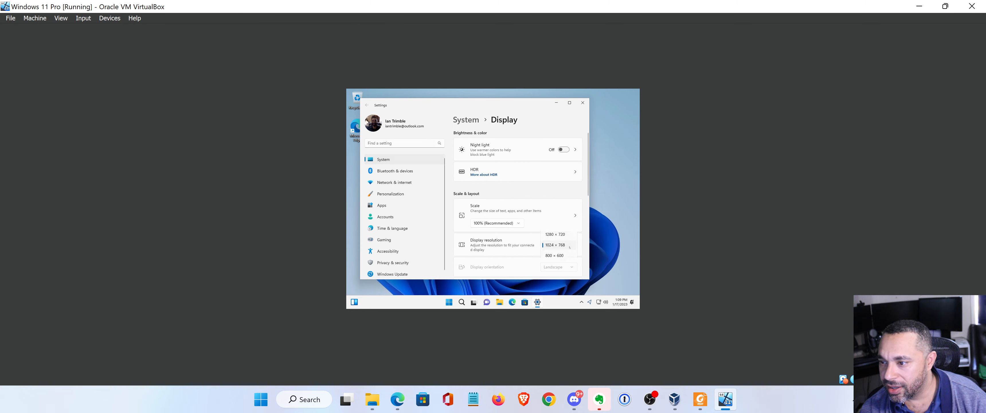
{"action": "left_click", "coordinate": [538, 197]}
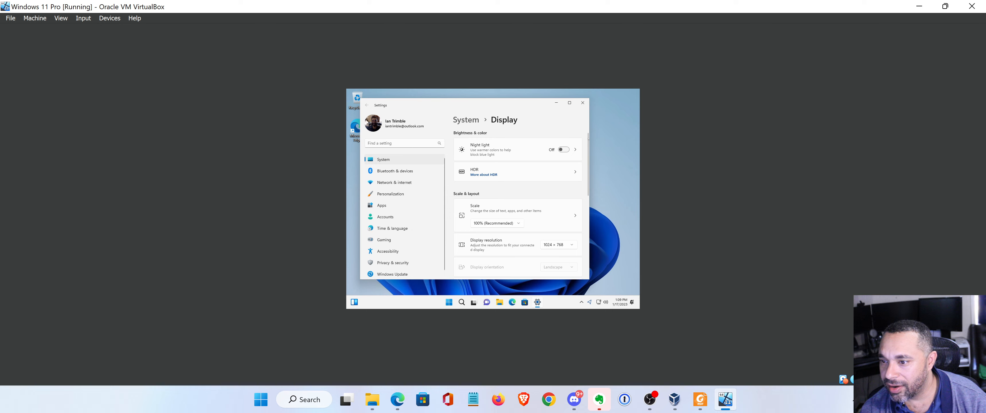
{"action": "left_click", "coordinate": [582, 102]}
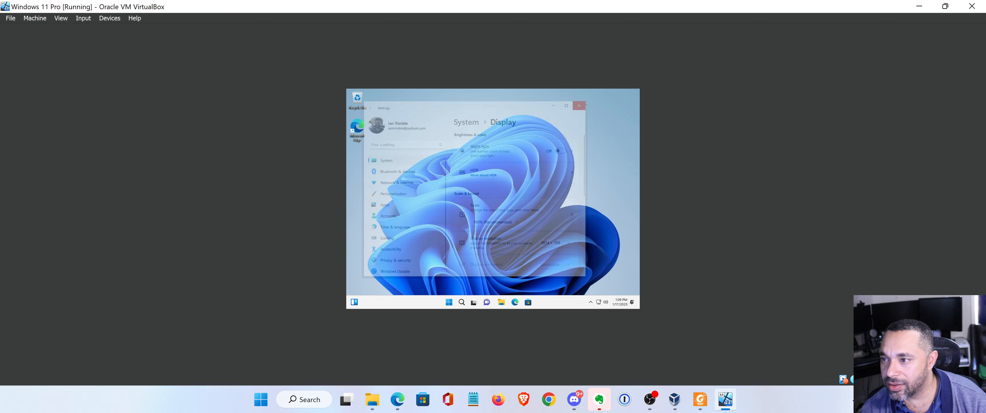
{"action": "left_click", "coordinate": [60, 18]}
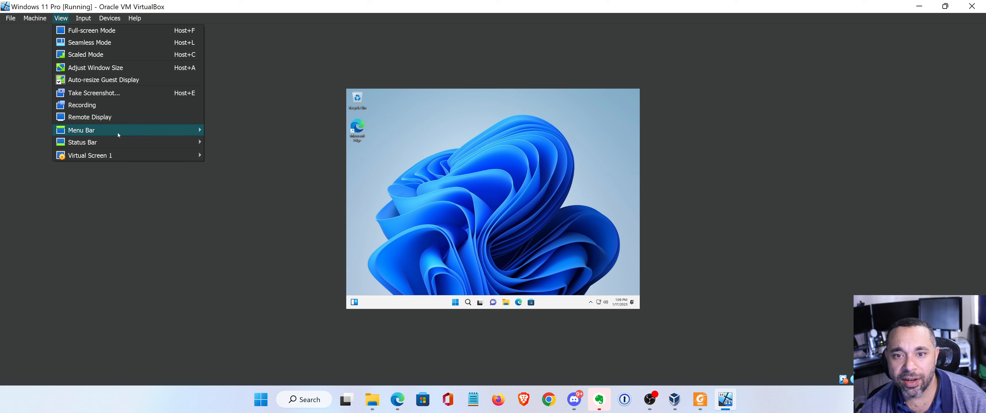
Toggle Auto-resize Guest Display, apply Adjust Window Size, then maximize the VM window.
{"action": "mouse_move", "coordinate": [118, 155]}
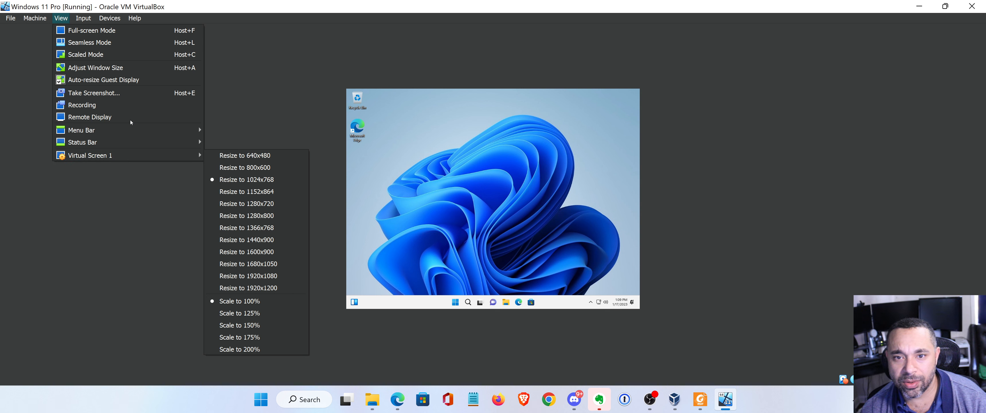
{"action": "left_click", "coordinate": [118, 78]}
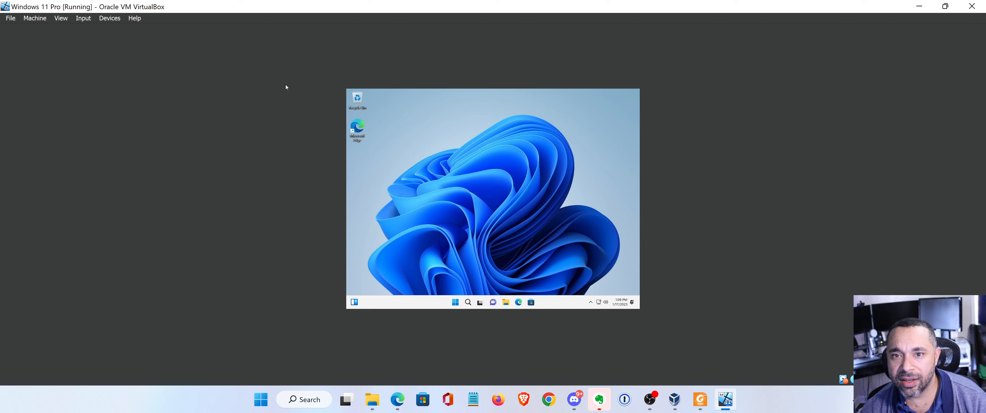
{"action": "mouse_move", "coordinate": [948, 9]}
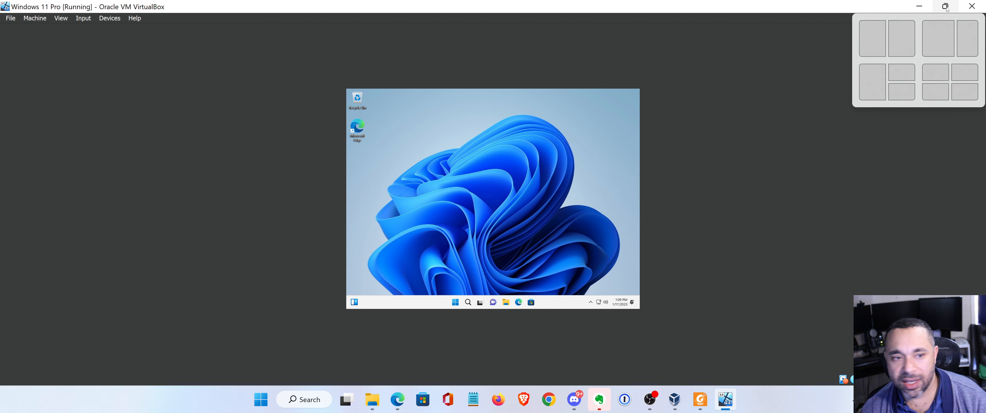
{"action": "left_click", "coordinate": [60, 18]}
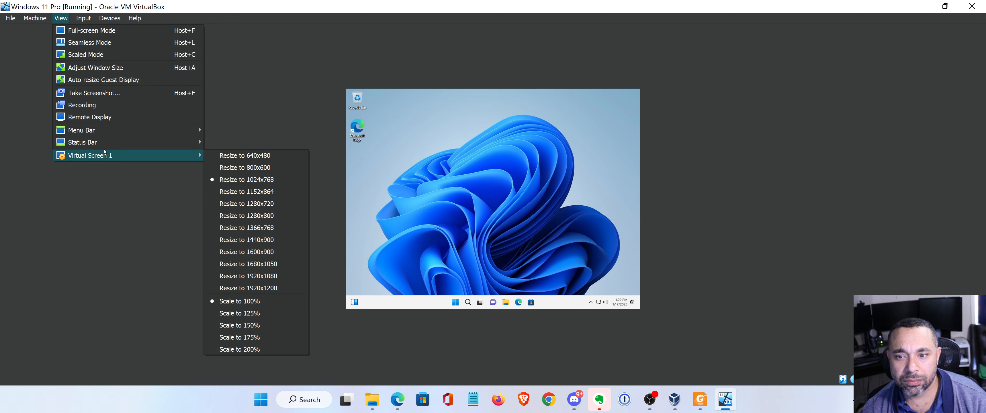
{"action": "left_click", "coordinate": [121, 71]}
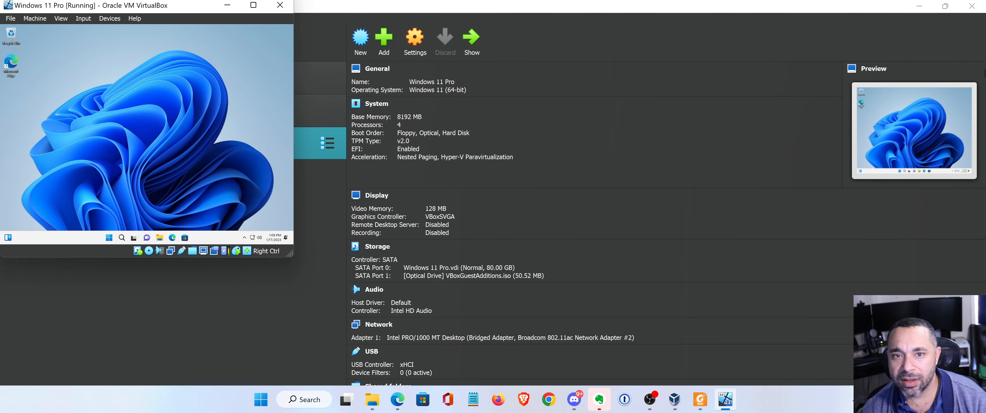
{"action": "left_click", "coordinate": [252, 6]}
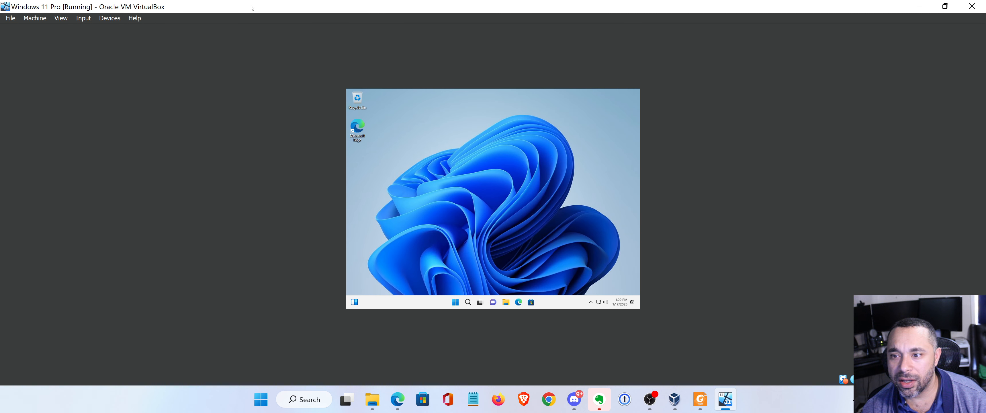
{"action": "right_click", "coordinate": [445, 164]}
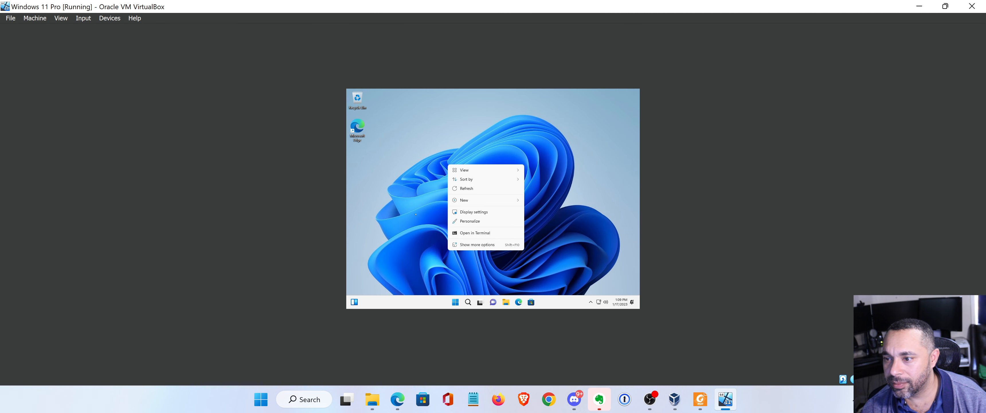
{"action": "left_click", "coordinate": [474, 212]}
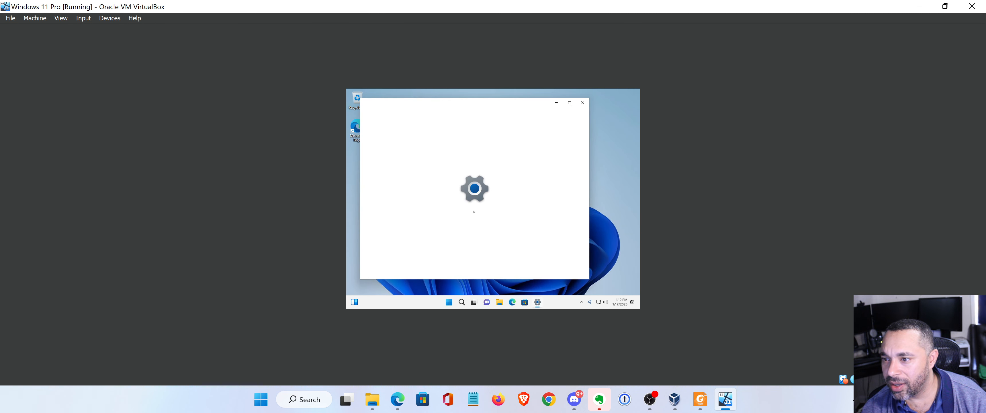
{"action": "left_click", "coordinate": [557, 244]}
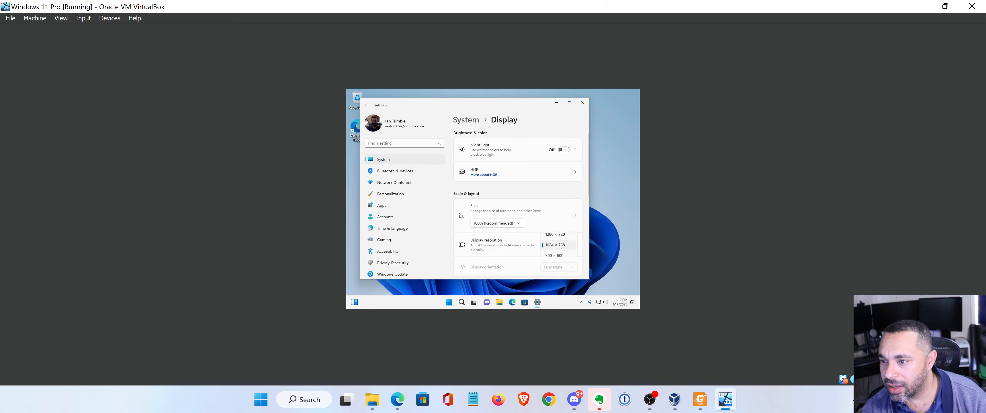
{"action": "left_click", "coordinate": [503, 245]}
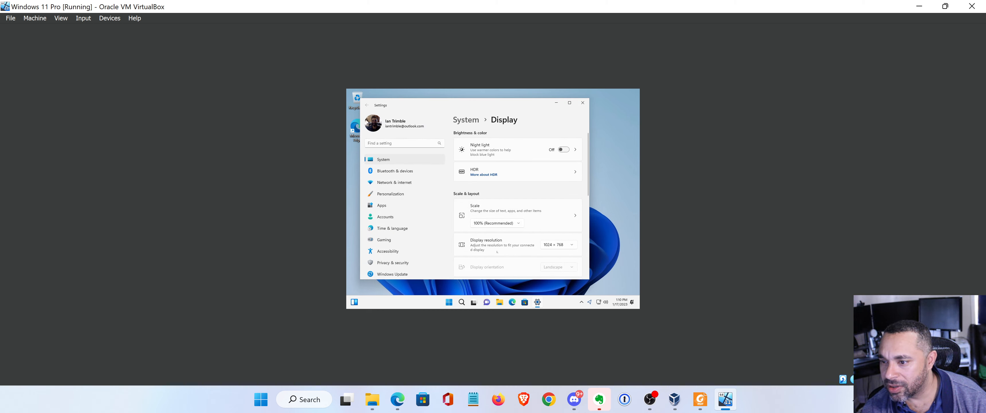
{"action": "scroll", "coordinate": [537, 163], "scroll_direction": "down", "scroll_amount": 3}
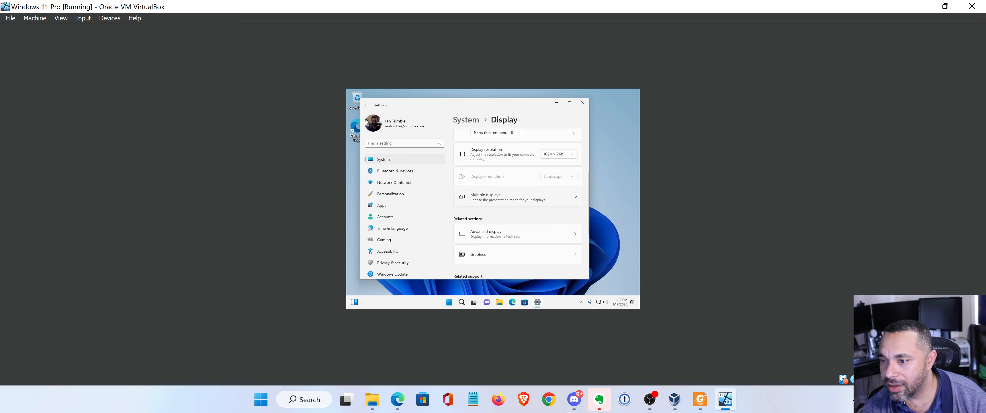
{"action": "left_click", "coordinate": [582, 103]}
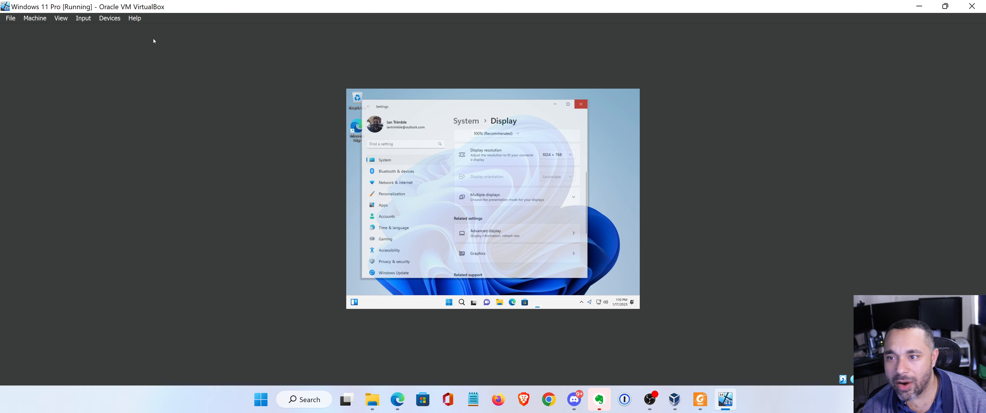
{"action": "left_click", "coordinate": [109, 18]}
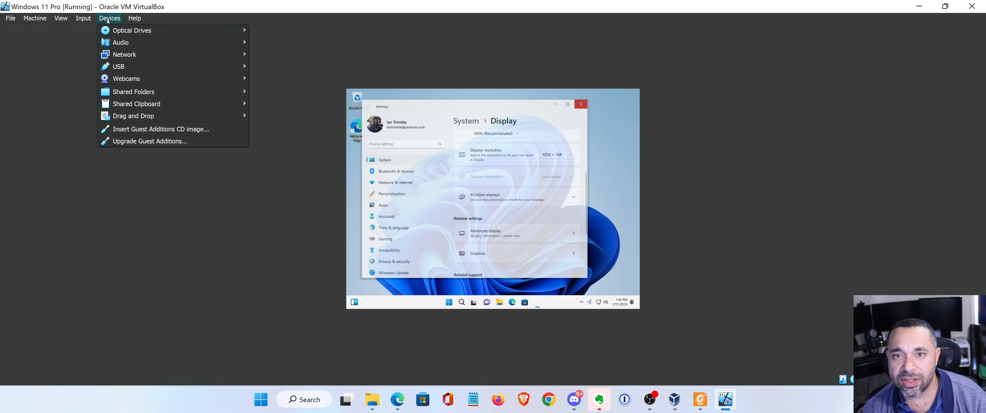
{"action": "mouse_move", "coordinate": [63, 22]}
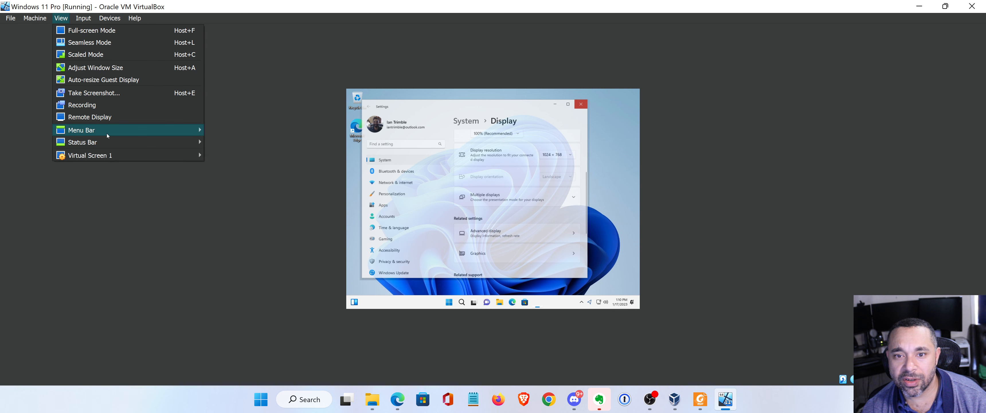
{"action": "mouse_move", "coordinate": [120, 156]}
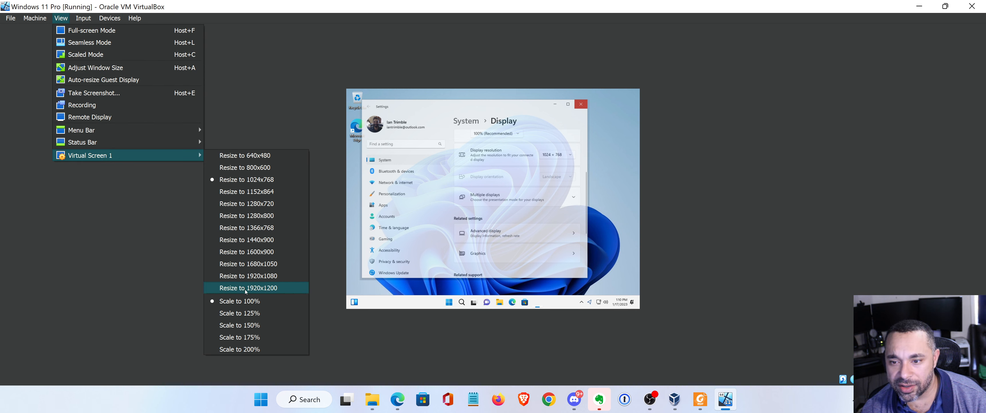
{"action": "left_click", "coordinate": [252, 276]}
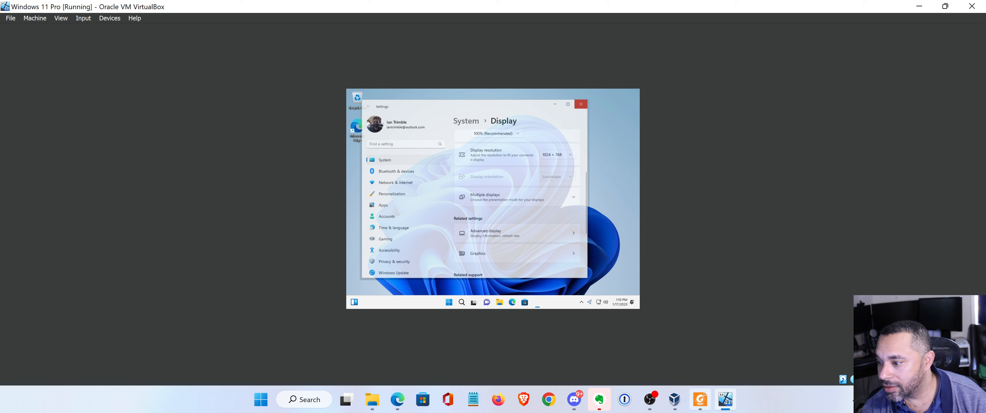
Bring the VM window forward, check the Devices menu, and maximize the window to fill the host screen.
{"action": "mouse_move", "coordinate": [725, 400]}
{"action": "left_click", "coordinate": [732, 364]}
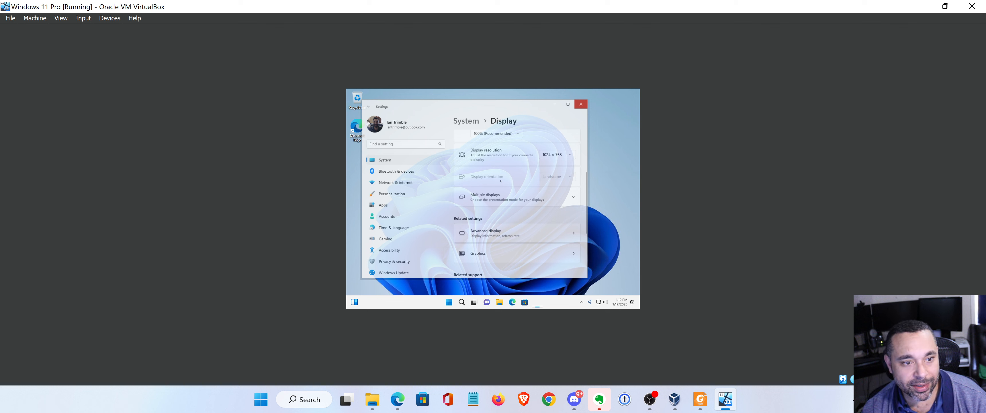
{"action": "left_click", "coordinate": [109, 18]}
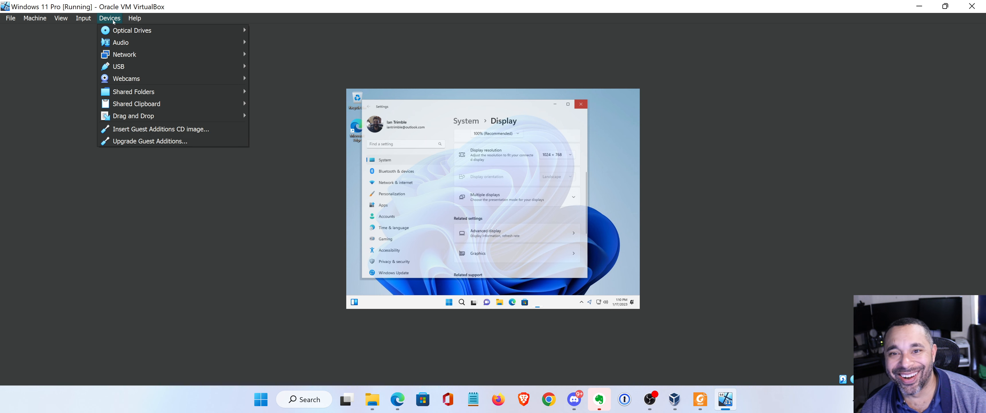
{"action": "left_click", "coordinate": [179, 321]}
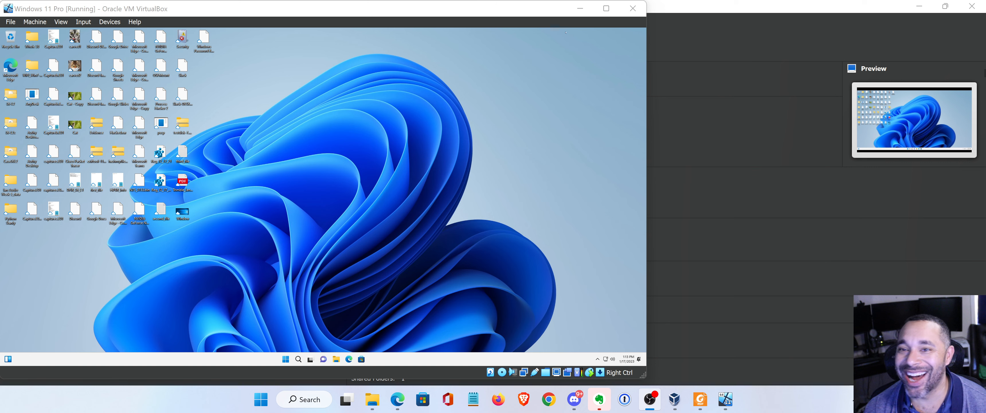
{"action": "left_click", "coordinate": [605, 8]}
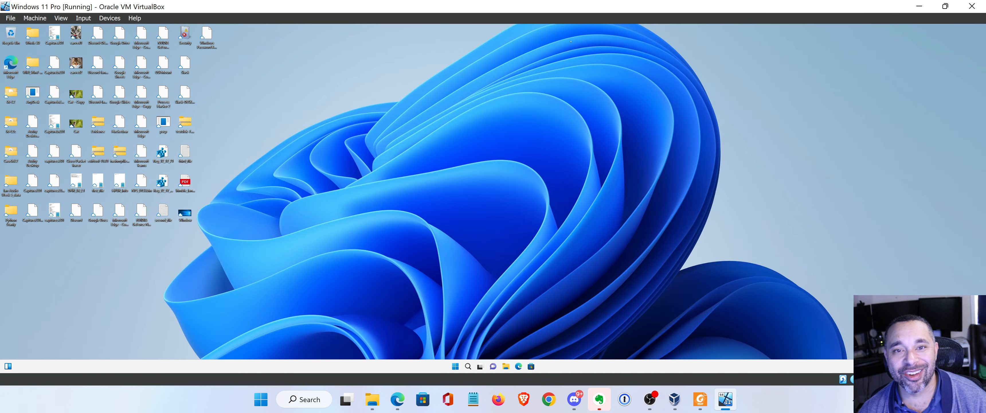
Change the guest's display scale to 150% in Display settings and close Settings.
{"action": "right_click", "coordinate": [398, 111]}
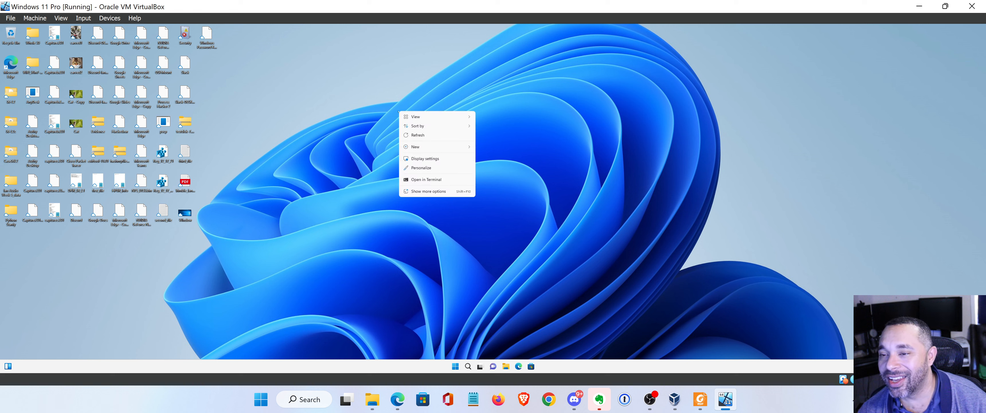
{"action": "left_click", "coordinate": [429, 159]}
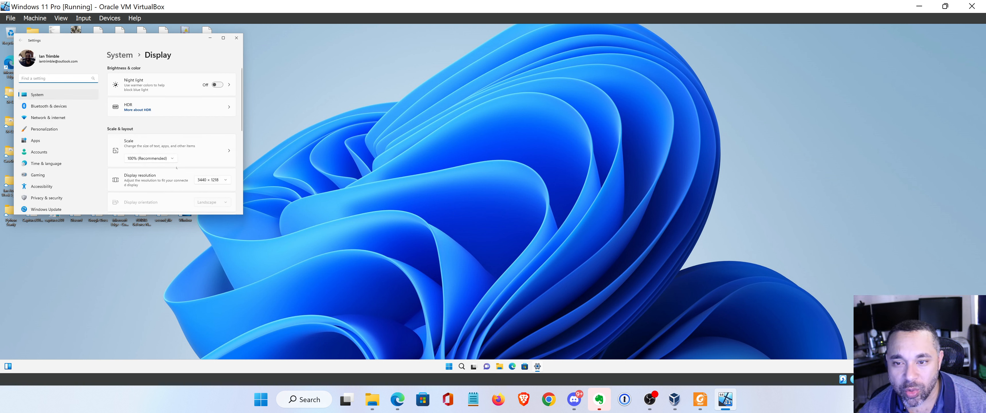
{"action": "left_click", "coordinate": [163, 158]}
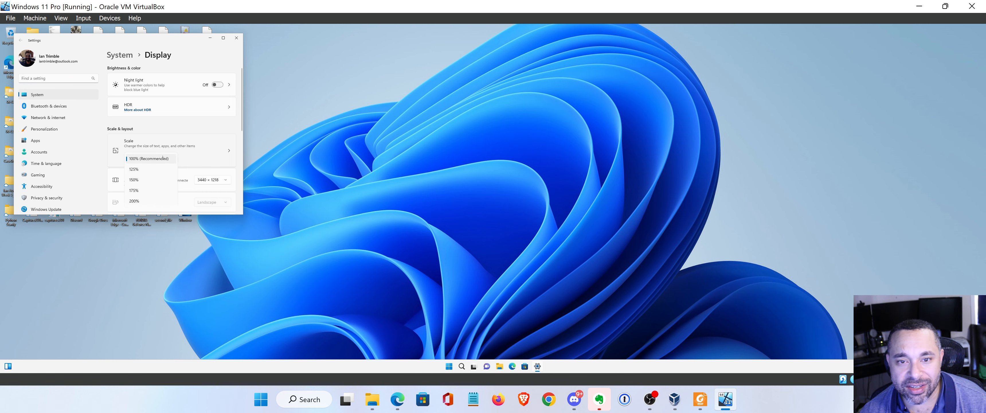
{"action": "left_click", "coordinate": [143, 179]}
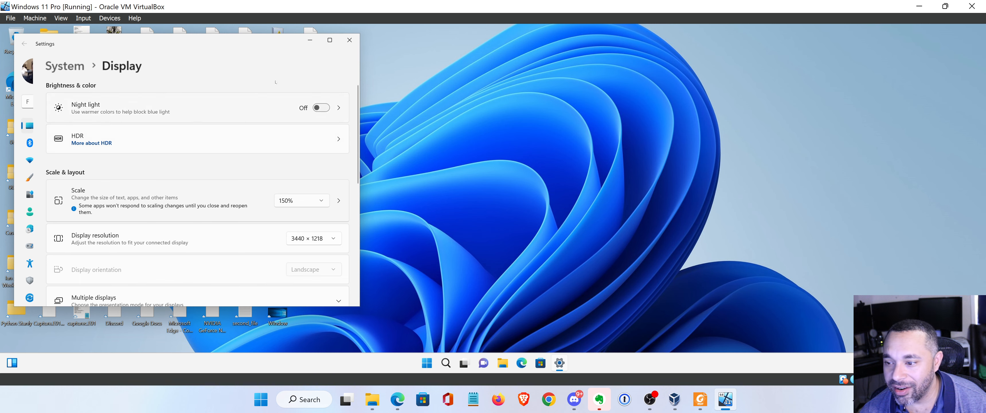
{"action": "left_click", "coordinate": [349, 41]}
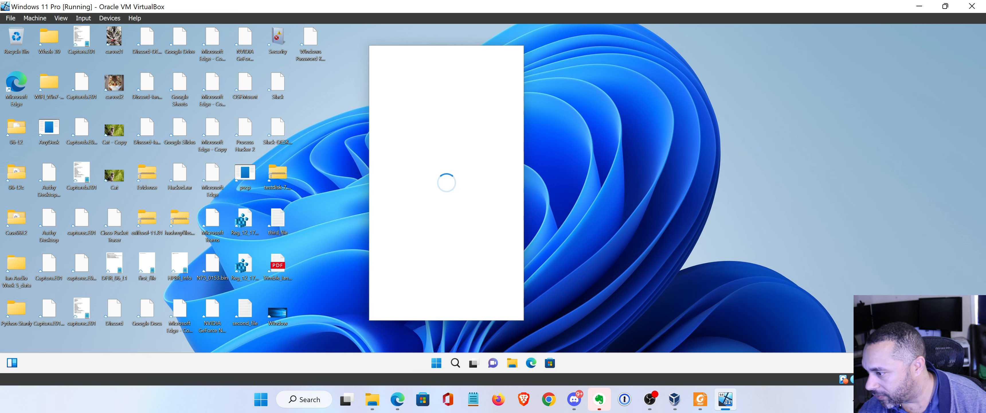
In OneDrive settings, review the Settings and Account tabs and choose which folders sync.
{"action": "left_click", "coordinate": [510, 59]}
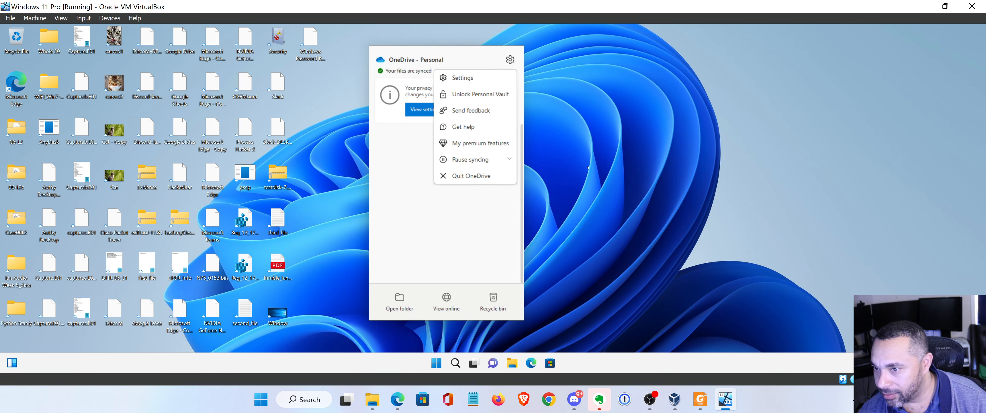
{"action": "left_click", "coordinate": [468, 83]}
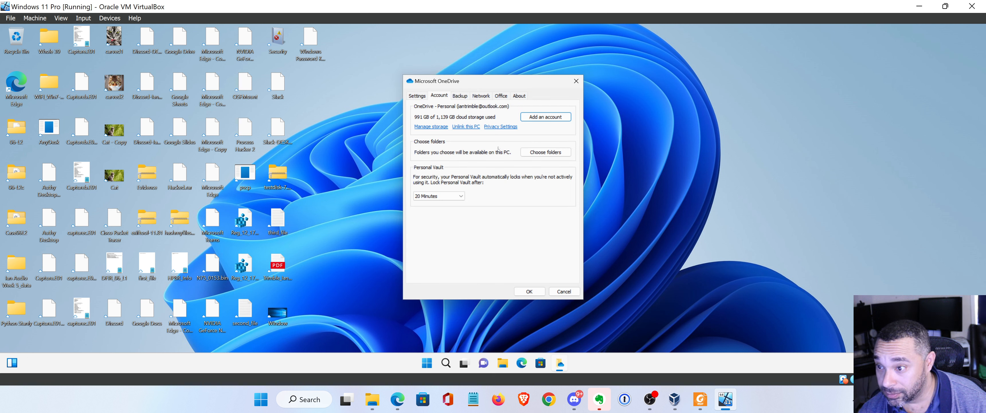
{"action": "left_click", "coordinate": [418, 96]}
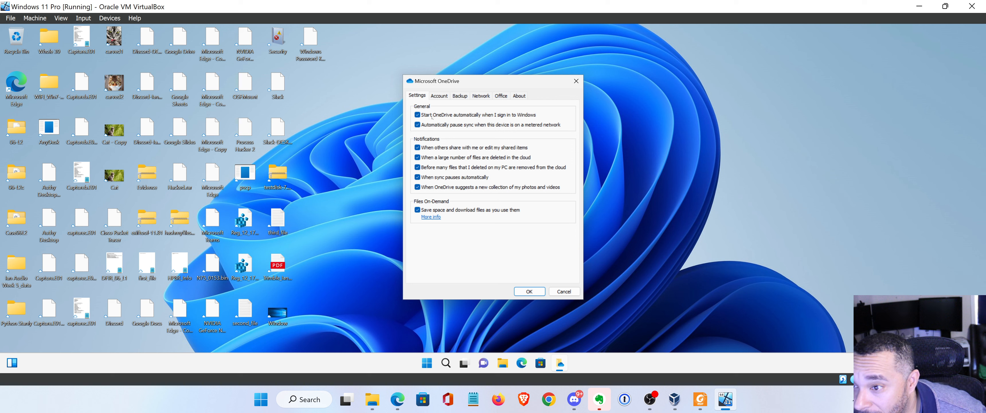
{"action": "left_click", "coordinate": [439, 96]}
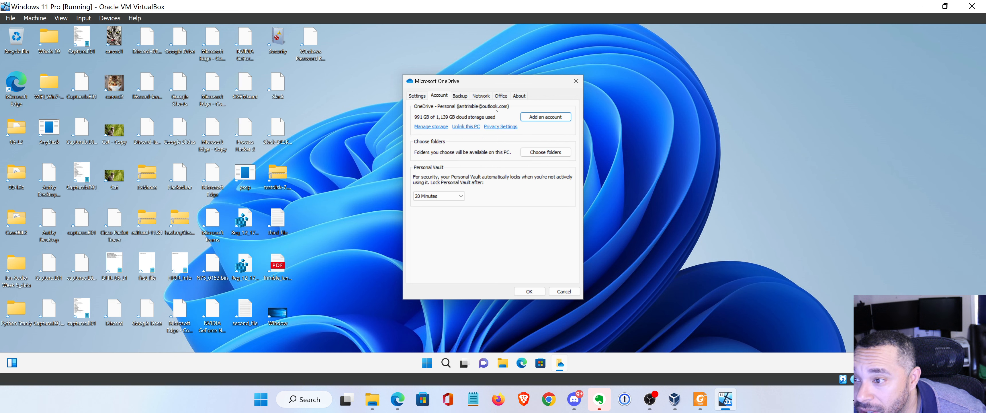
{"action": "left_click", "coordinate": [545, 152]}
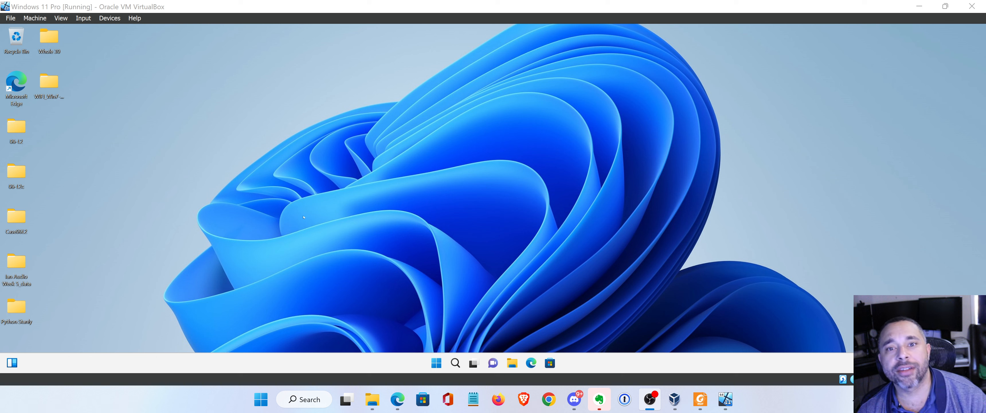
{"action": "left_click", "coordinate": [509, 363]}
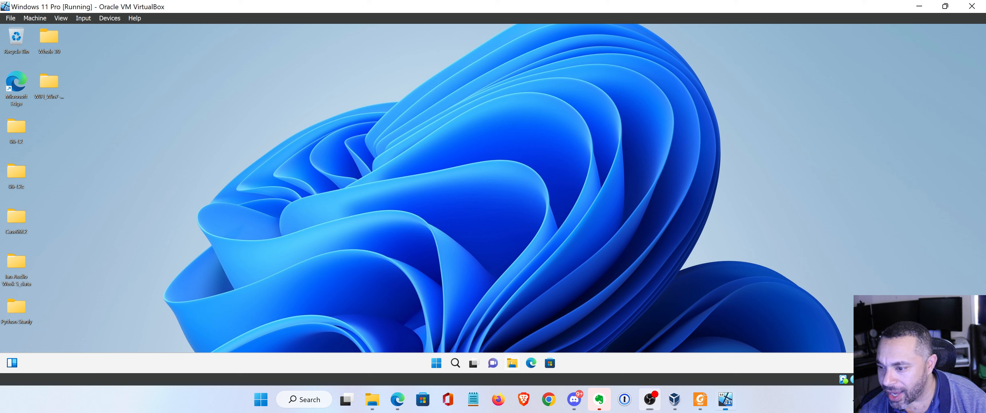